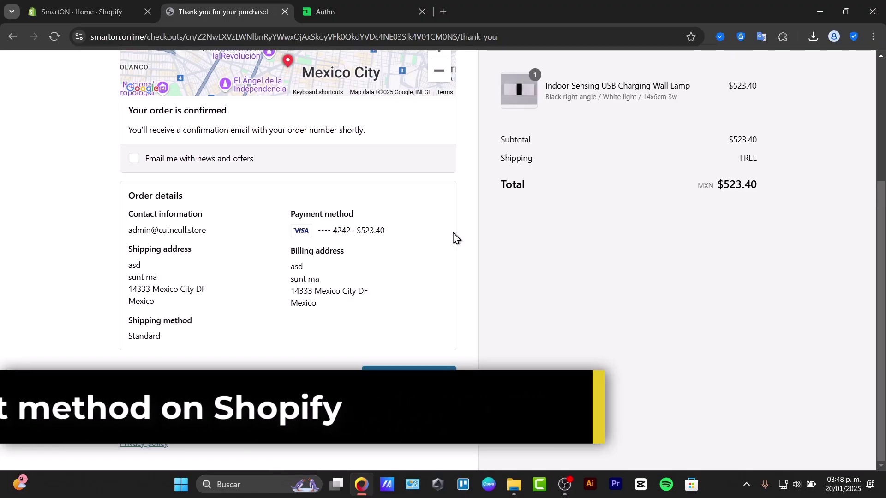
- Open the store's plan settings and compare the features and card rates of all available plans
left_click(120, 4)
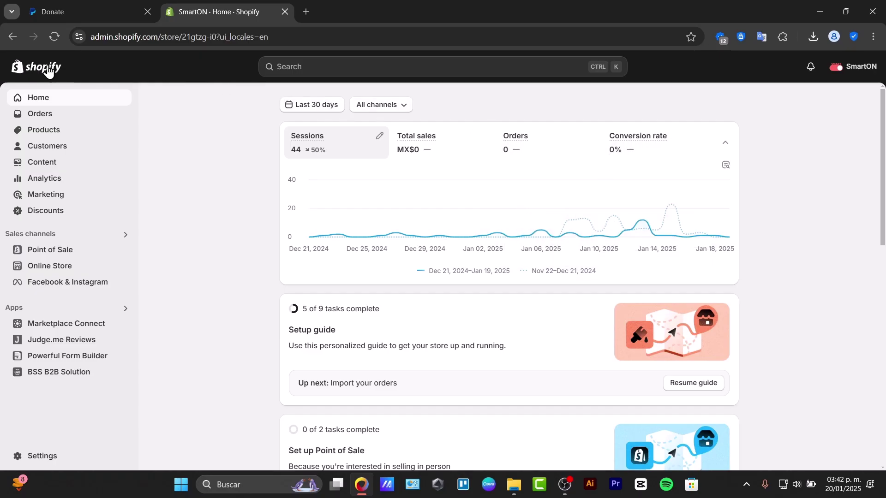
left_click(148, 12)
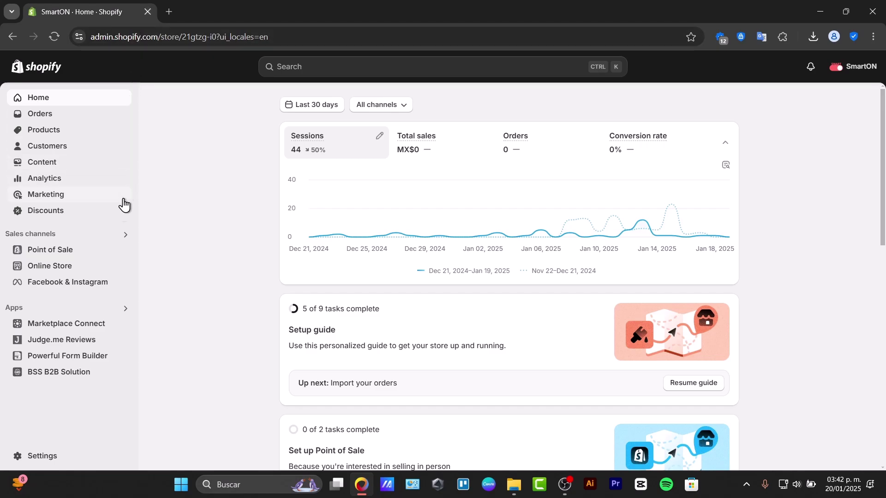
left_click(46, 457)
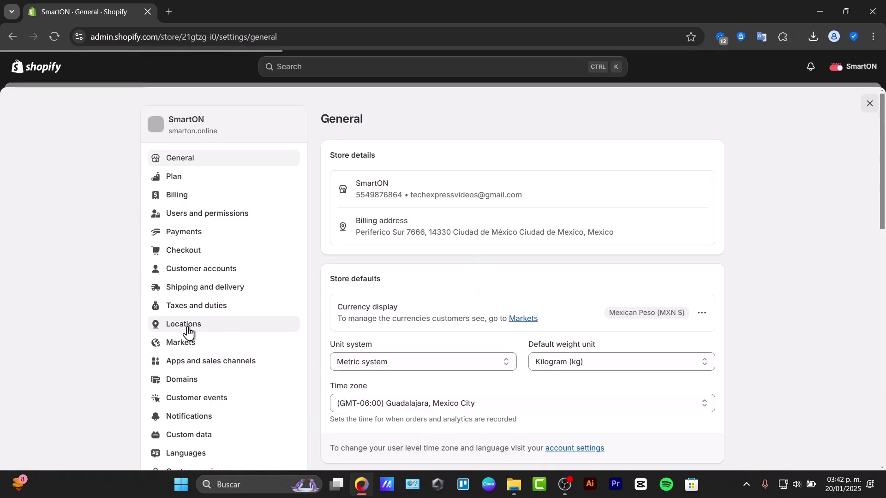
left_click(234, 183)
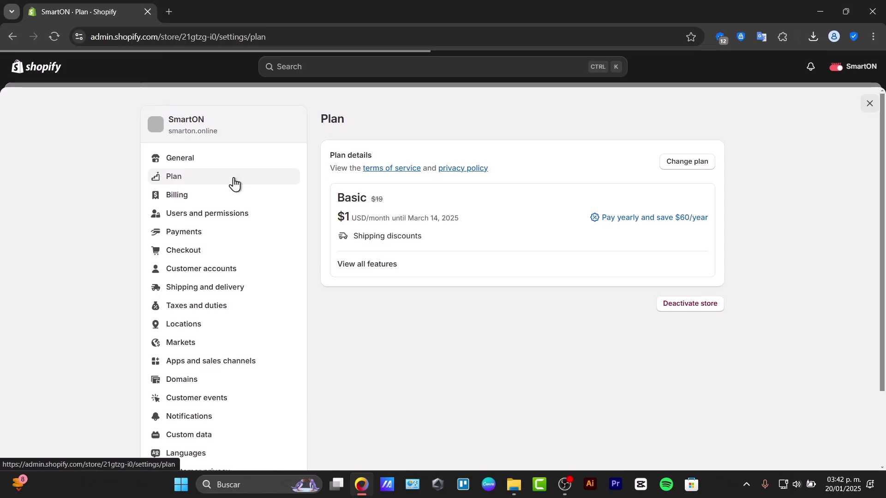
left_click(381, 264)
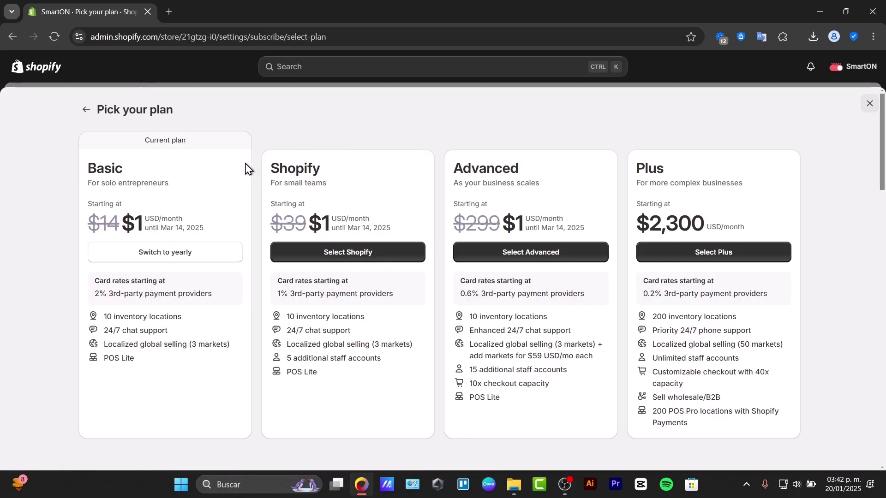
scroll(733, 249, "down", 5)
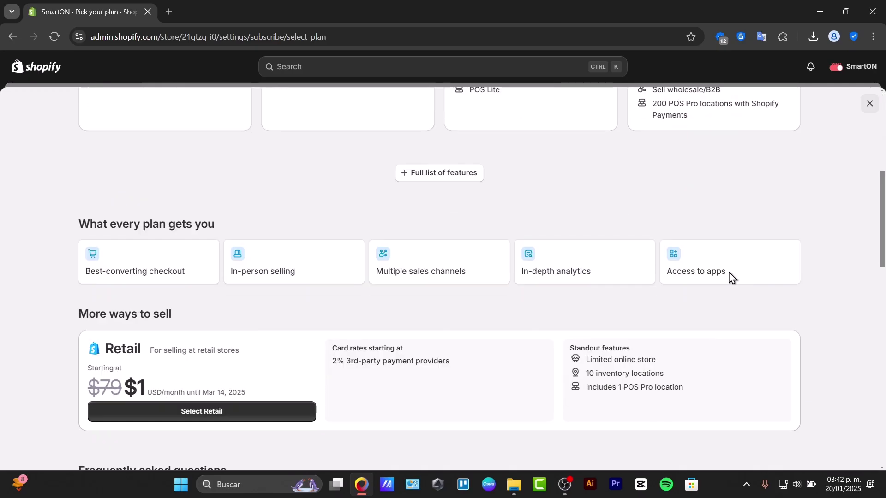
scroll(310, 407, "down", 3)
scroll(310, 407, "up", 8)
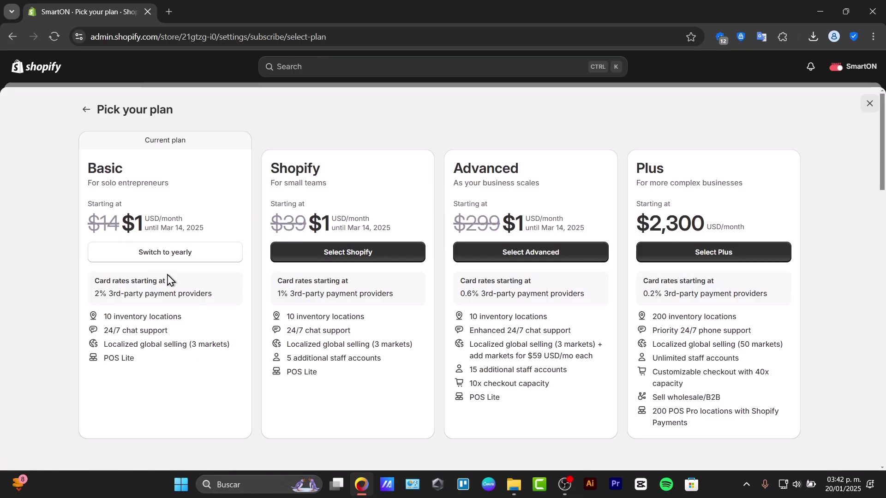
left_click(88, 109)
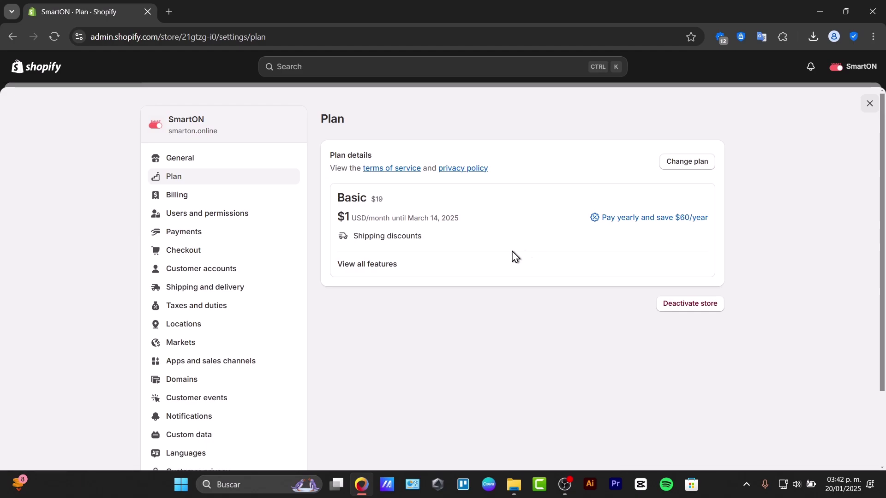
- Review the payment settings, including additional methods, capture method, manual methods, gift card expiration and the Apple wallet pass customization
left_click(209, 237)
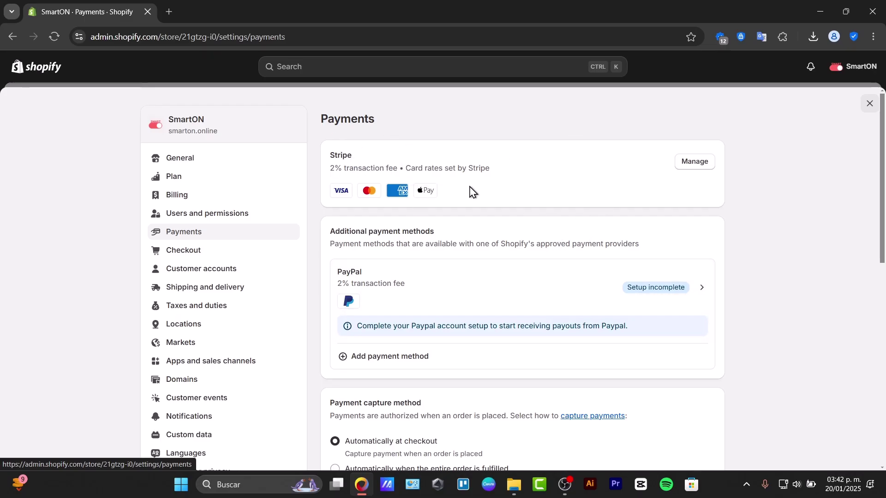
left_click_drag(364, 231, 438, 239)
scroll(391, 280, "down", 3)
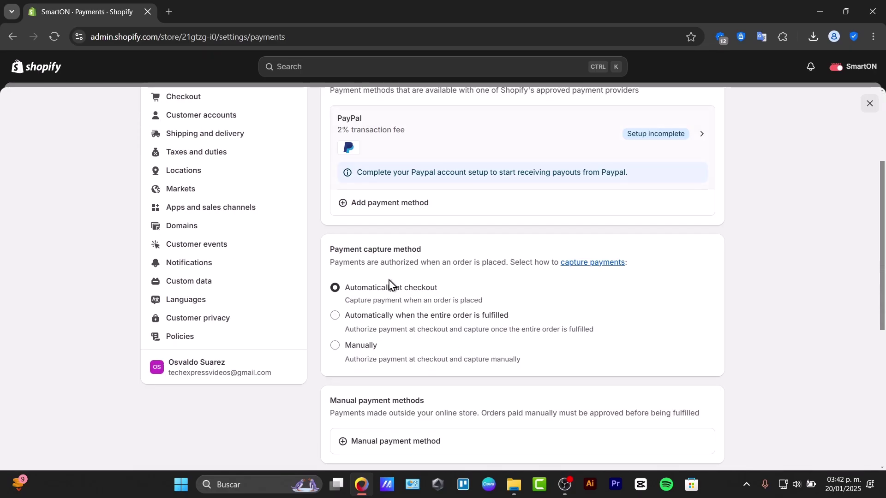
left_click_drag(329, 249, 464, 259)
scroll(464, 258, "down", 3)
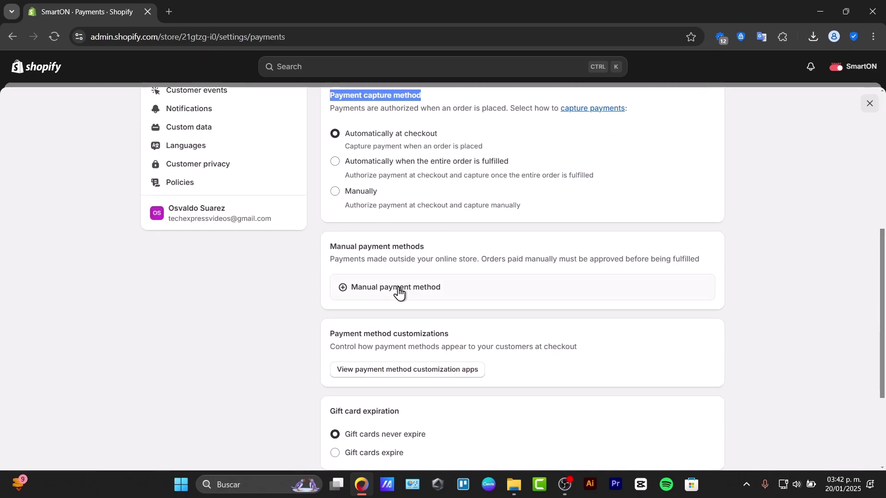
left_click_drag(331, 247, 445, 259)
left_click_drag(331, 332, 514, 333)
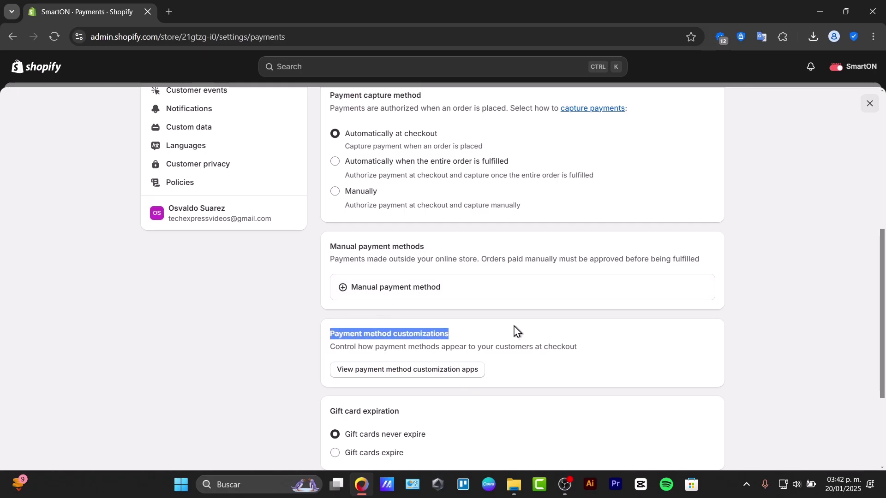
scroll(509, 332, "down", 3)
left_click_drag(330, 261, 434, 266)
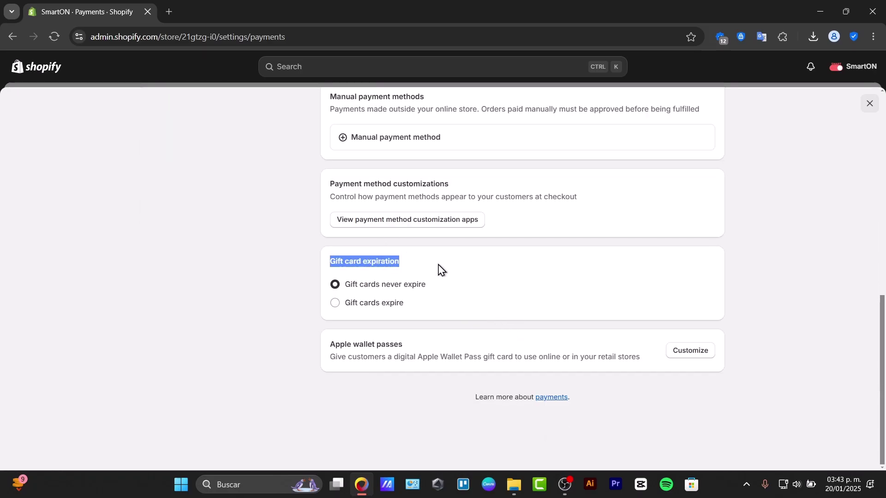
left_click_drag(331, 357, 364, 358)
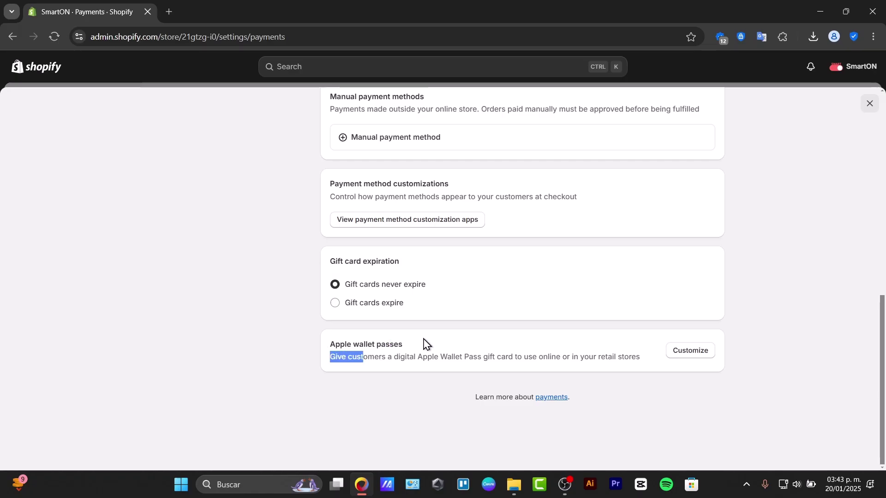
left_click(517, 354)
left_click(683, 354)
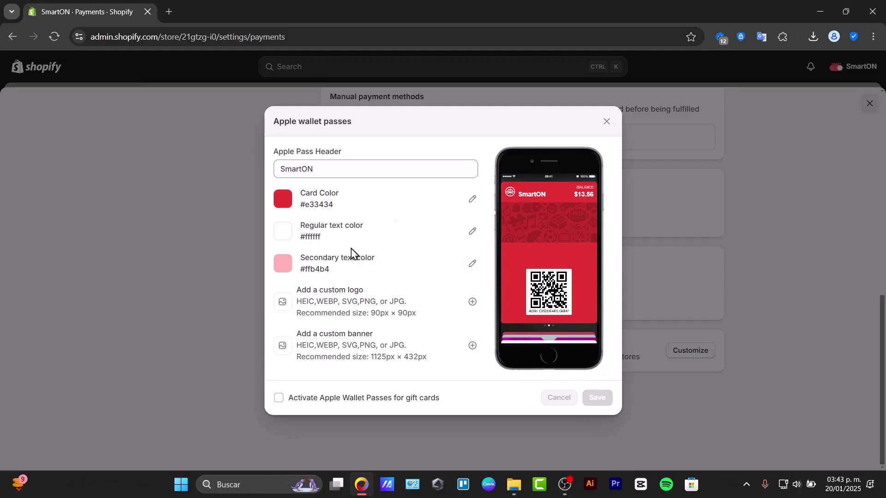
left_click(606, 122)
- Deactivate Stripe as the store's payment provider
scroll(658, 267, "up", 7)
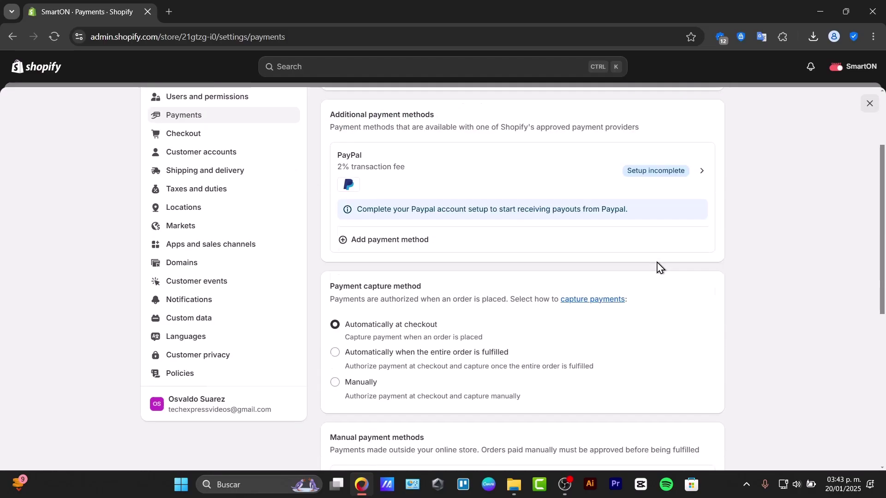
scroll(658, 267, "up", 2)
left_click(706, 160)
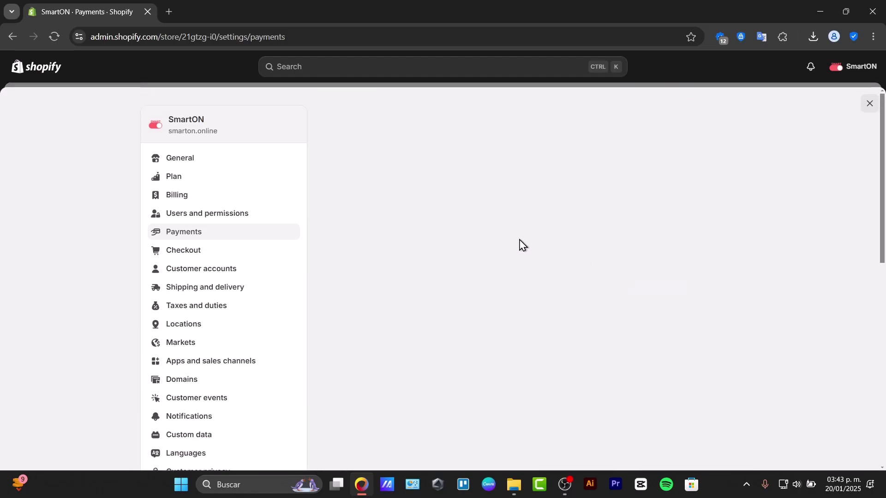
scroll(484, 249, "down", 3)
left_click(584, 396)
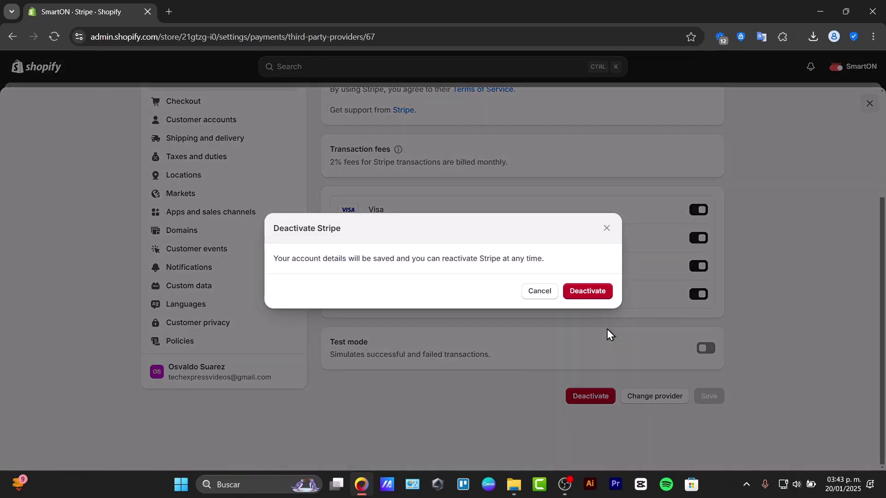
left_click(598, 291)
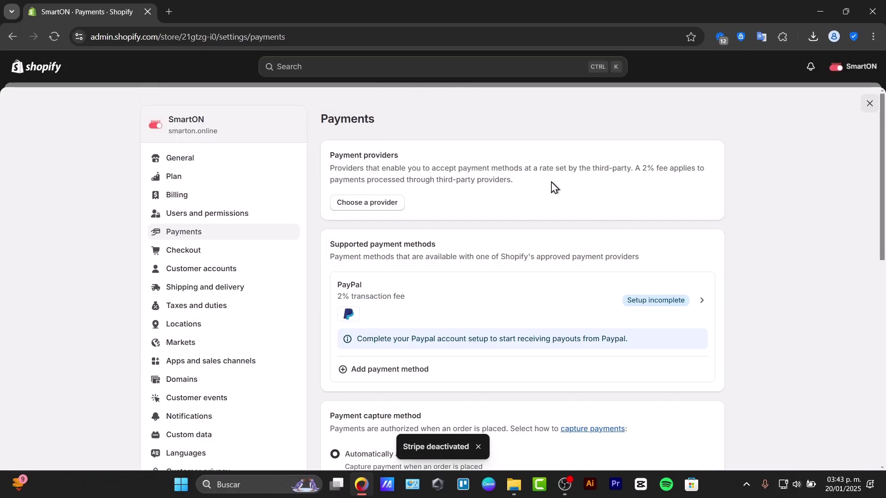
- Open the list of third-party payment providers and browse the available options
left_click_drag(339, 156, 469, 175)
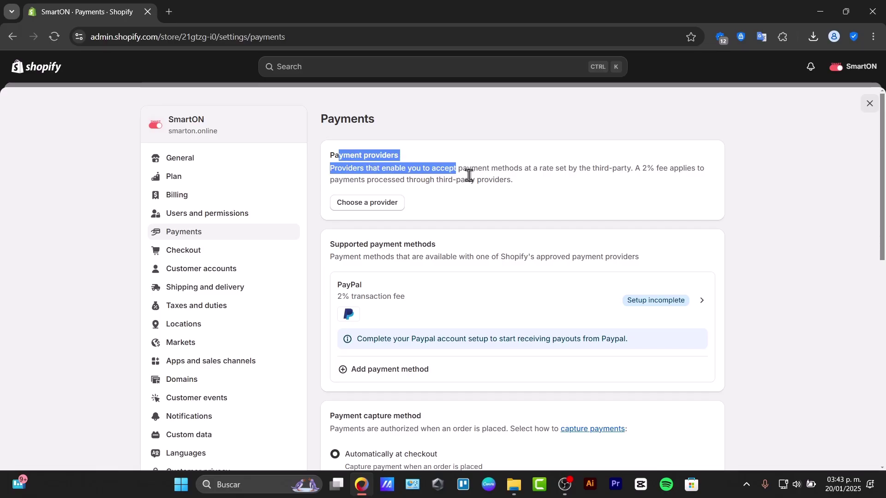
left_click(376, 206)
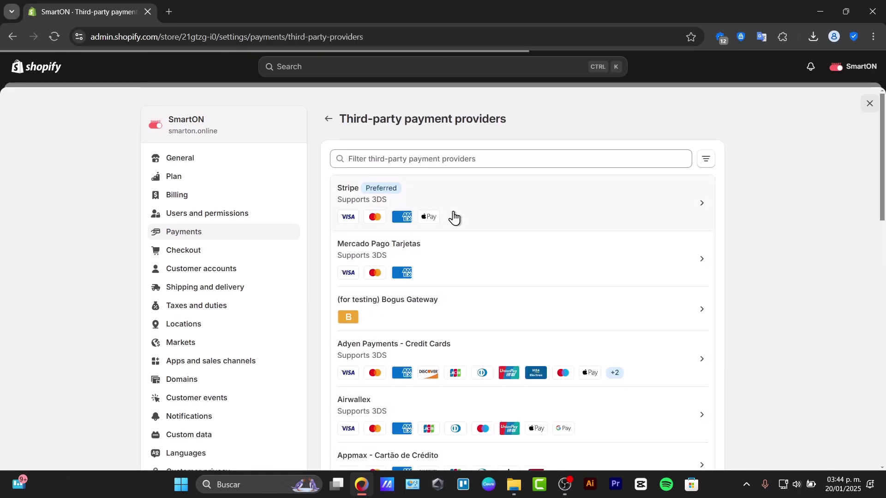
scroll(455, 231, "down", 15)
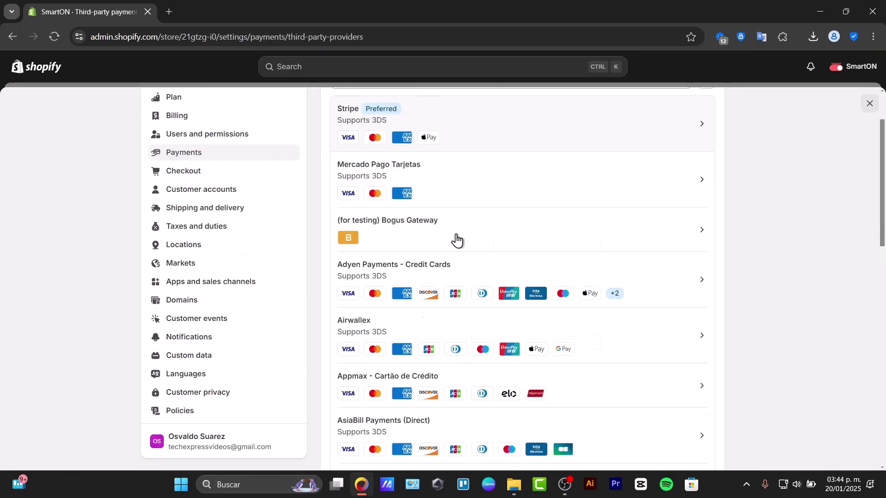
scroll(458, 238, "up", 10)
scroll(458, 237, "down", 10)
scroll(458, 238, "up", 14)
scroll(458, 238, "up", 3)
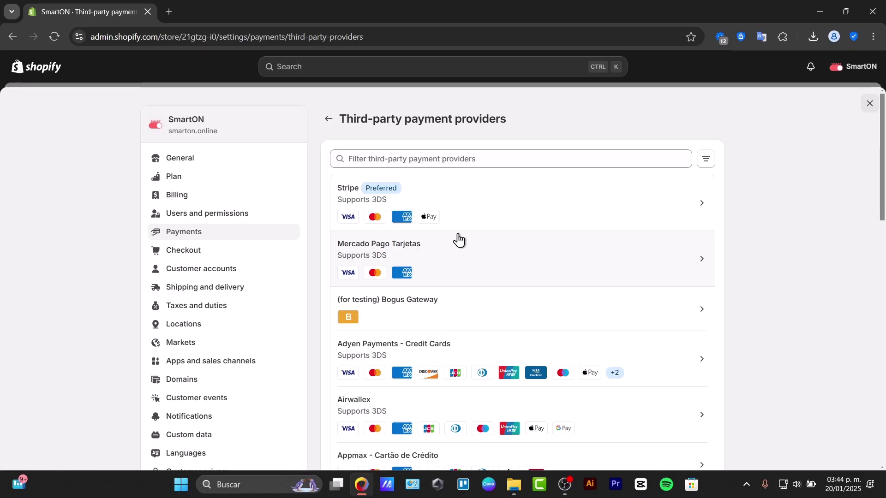
- Filter the third-party providers by Google Pay, Visa, Mastercard, Apple Pay and American Express
left_click(708, 161)
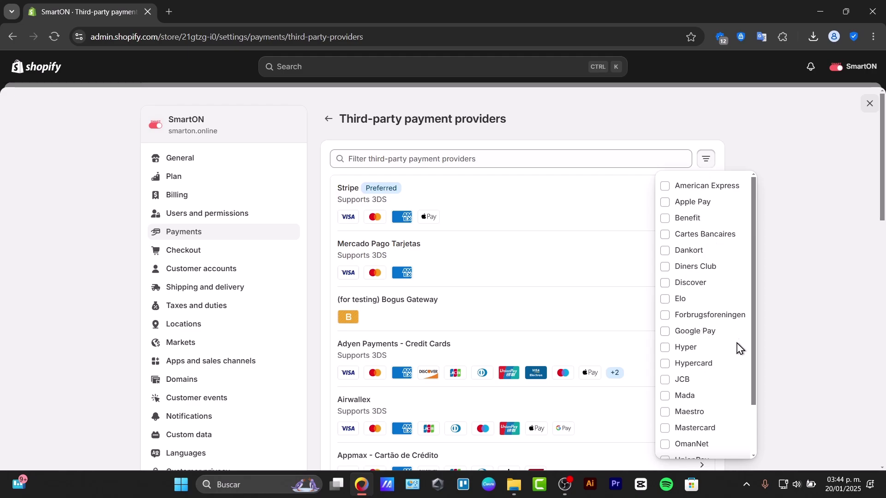
scroll(725, 382, "down", 2)
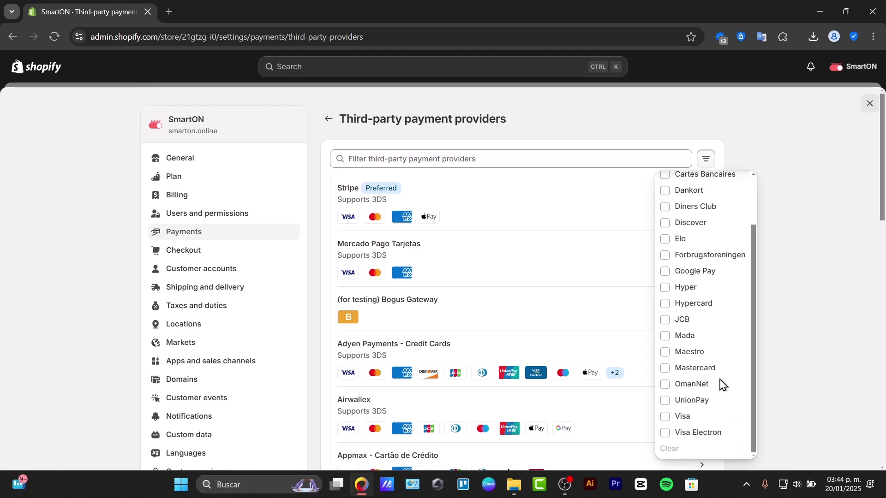
left_click(665, 273)
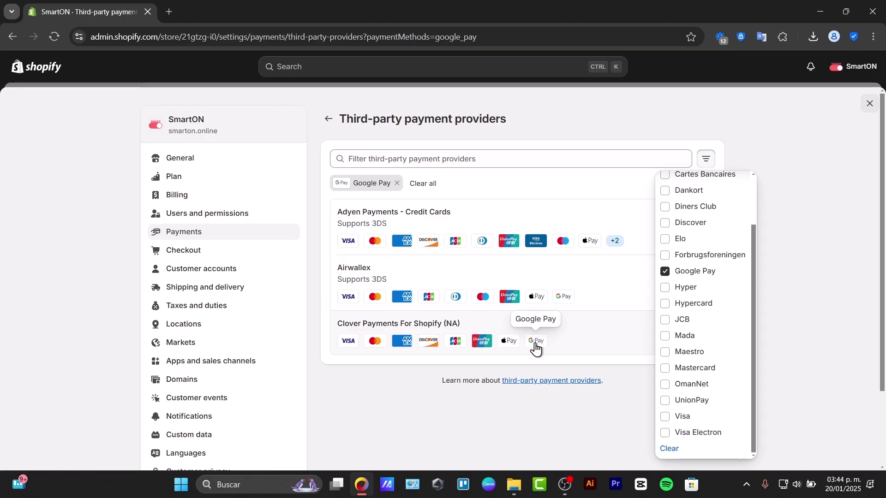
left_click(665, 417)
left_click(665, 369)
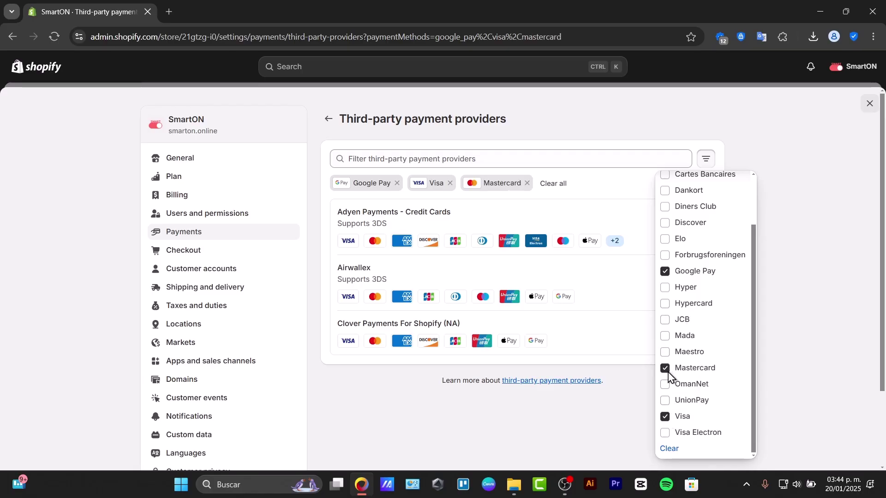
scroll(678, 221, "up", 2)
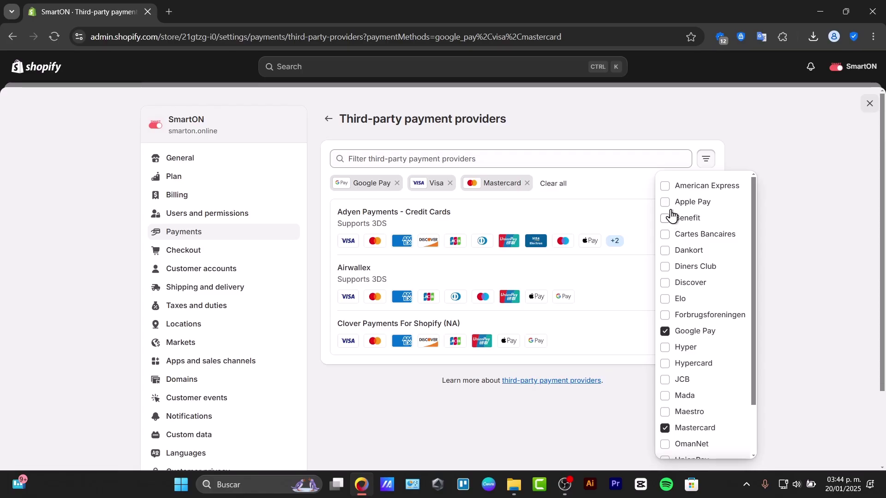
left_click(665, 201)
scroll(705, 300, "down", 2)
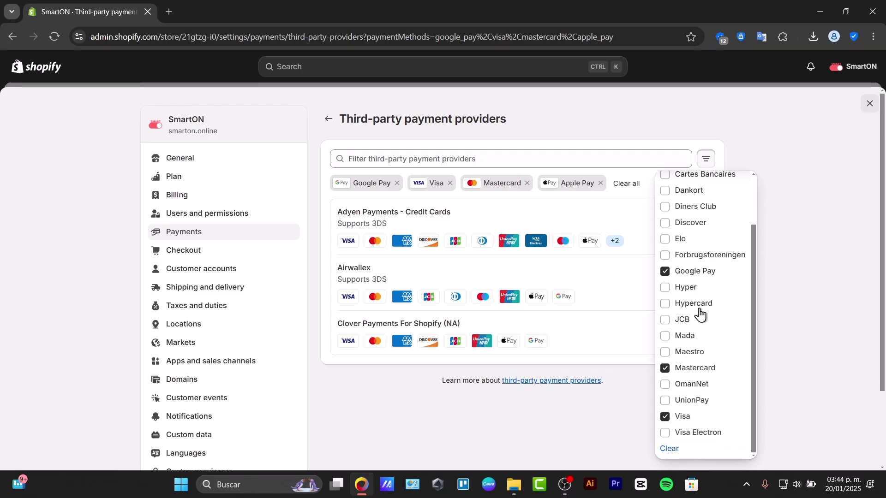
scroll(717, 274, "up", 2)
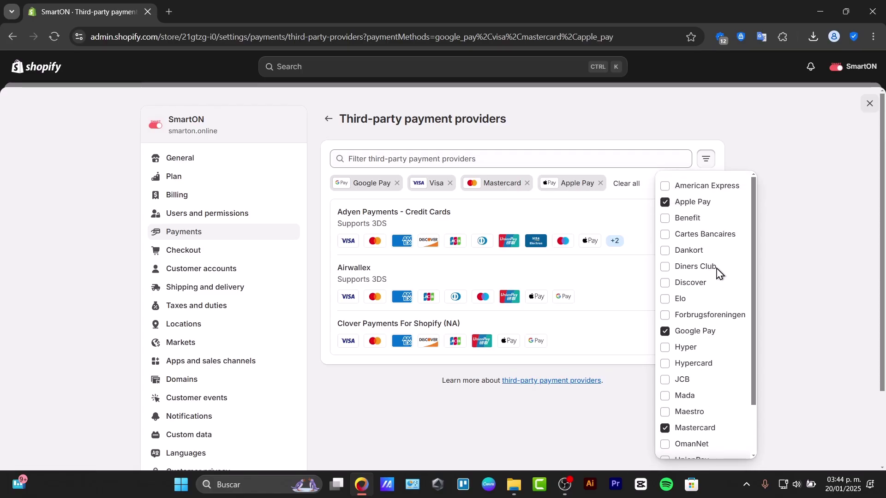
left_click(665, 185)
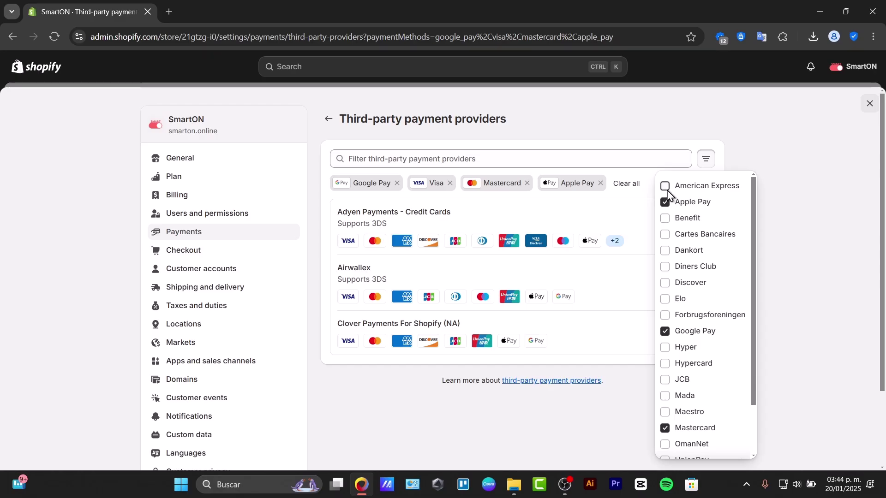
left_click(829, 193)
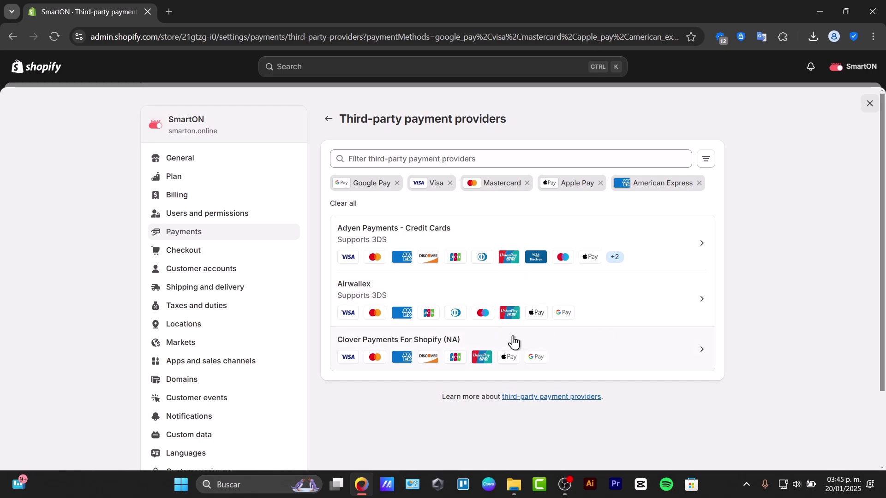
- Install the Adyen Payments - Credit Cards provider app on the store and approve its data access
left_click(453, 259)
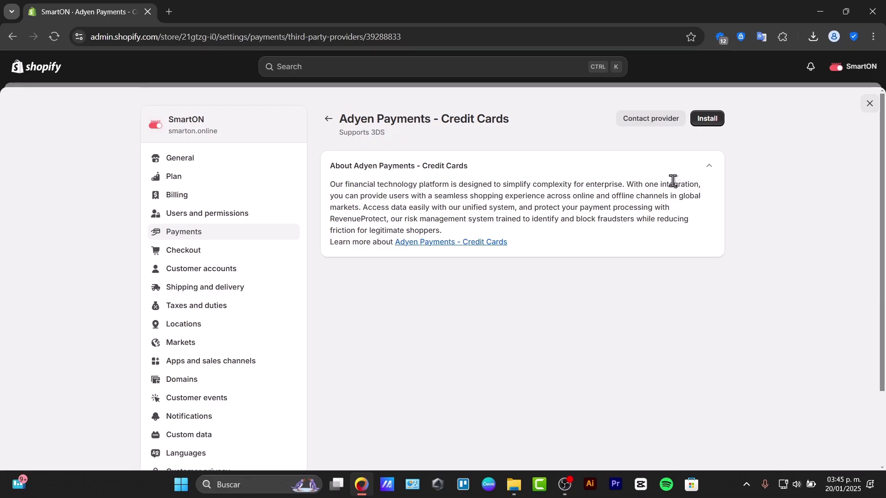
left_click(701, 124)
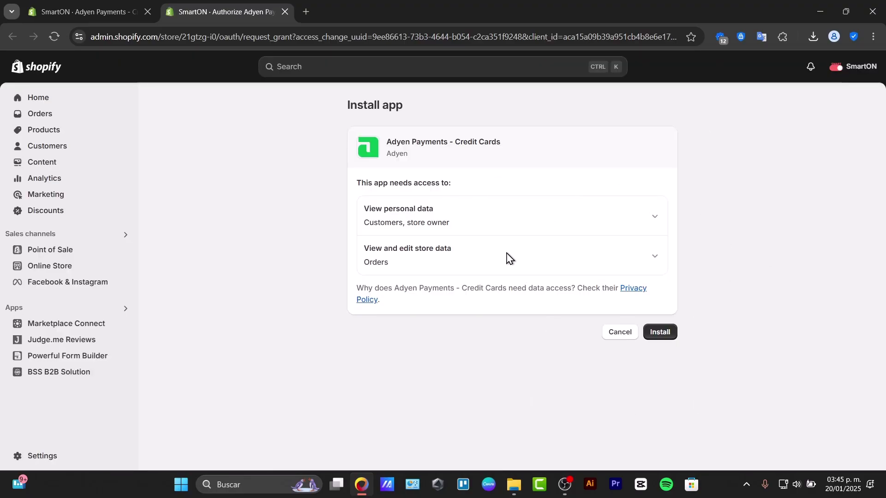
left_click(657, 335)
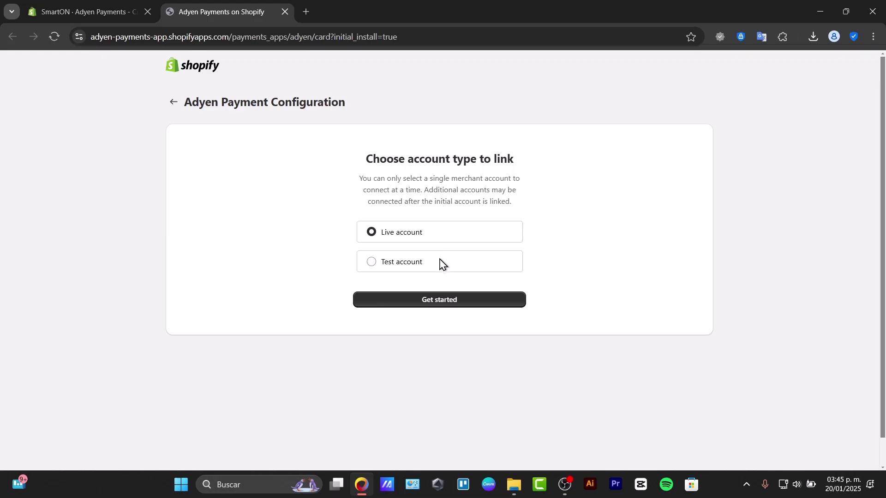
- Choose to link a test account for Adyen and submit the username on the Adyen login page
left_click(414, 267)
left_click(434, 308)
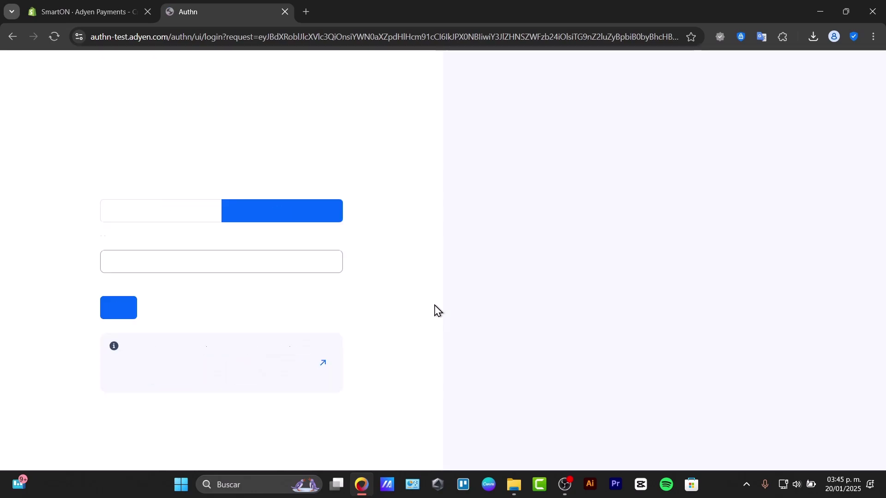
left_click(213, 271)
type("sthwht")
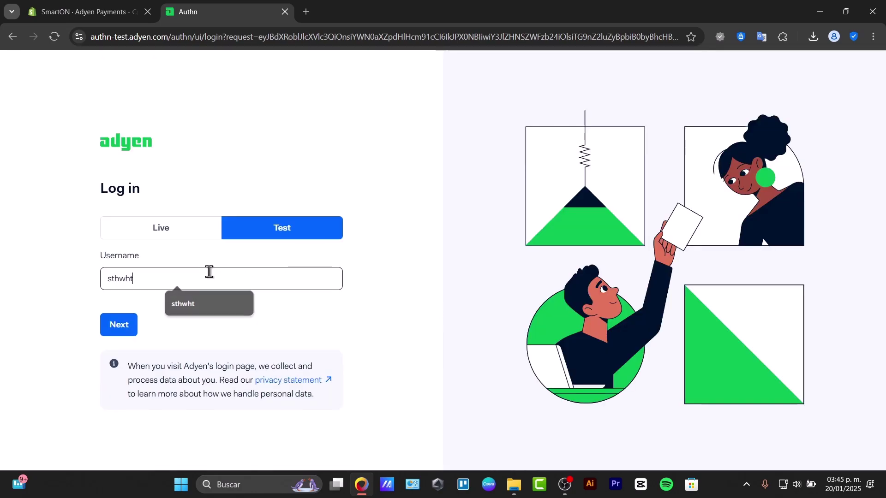
key("Return")
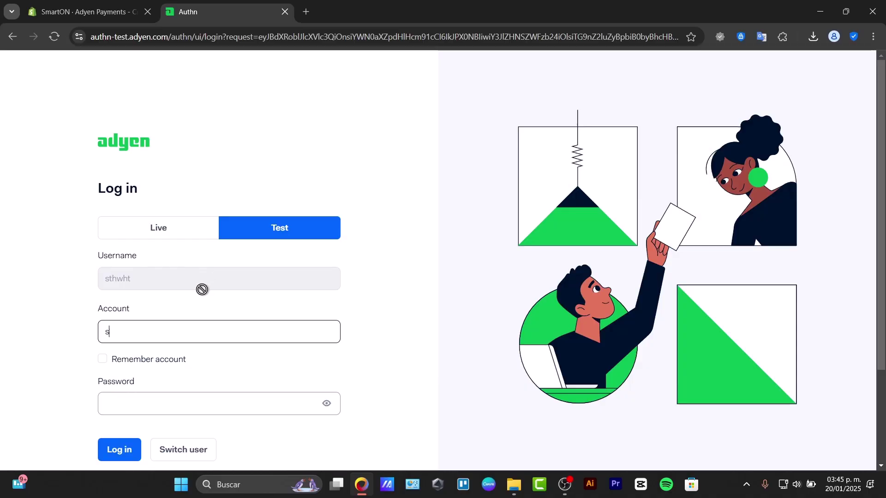
- Fill in the account name and the account password on the Adyen login page
key("Tab")
double_click(198, 326)
type("sthwht")
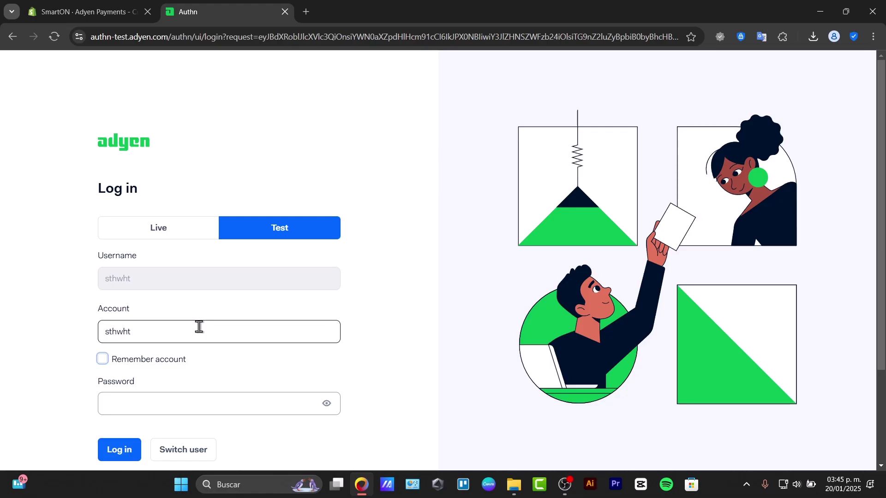
type("•••••")
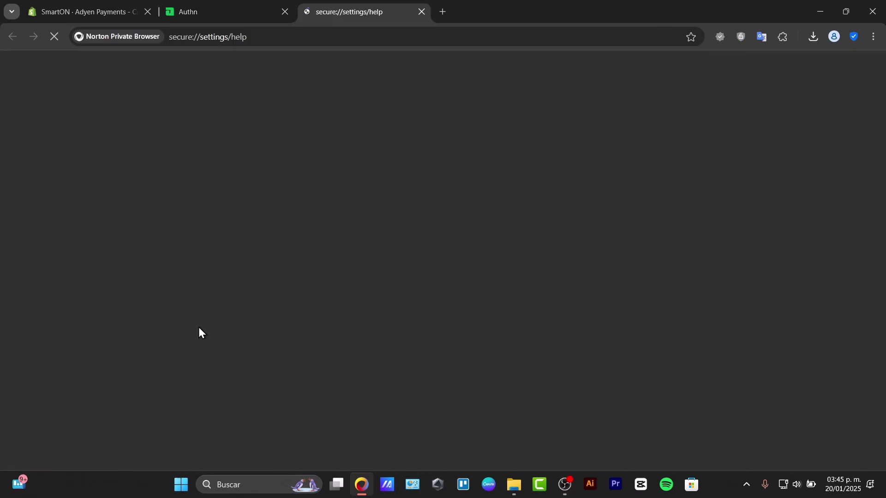
- Return to the Shopify admin and go back to the list of third-party payment providers
left_click(269, 8)
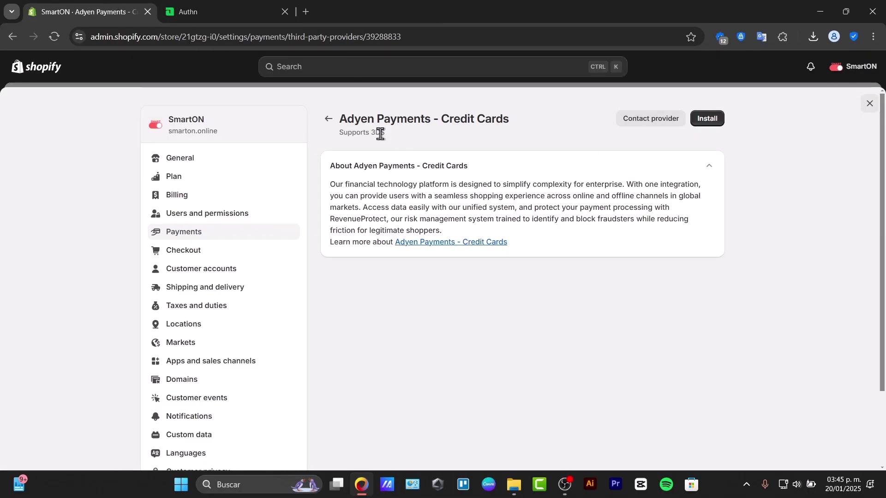
left_click(335, 123)
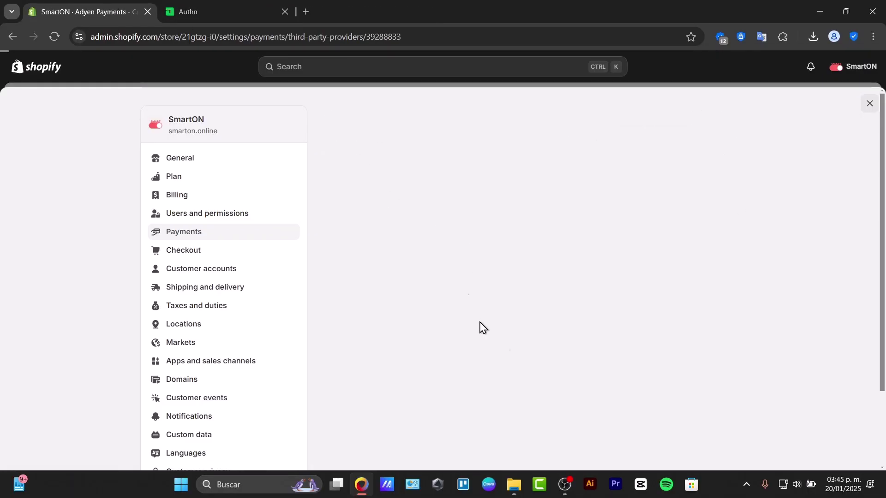
left_click(363, 202)
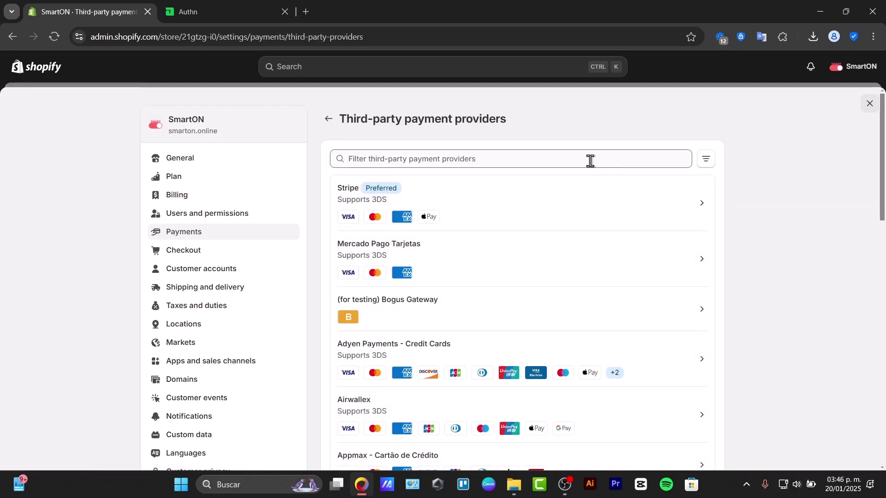
- Filter the third-party providers by Apple Pay, and connect the Cool Cats Stripe account to the store
left_click(699, 165)
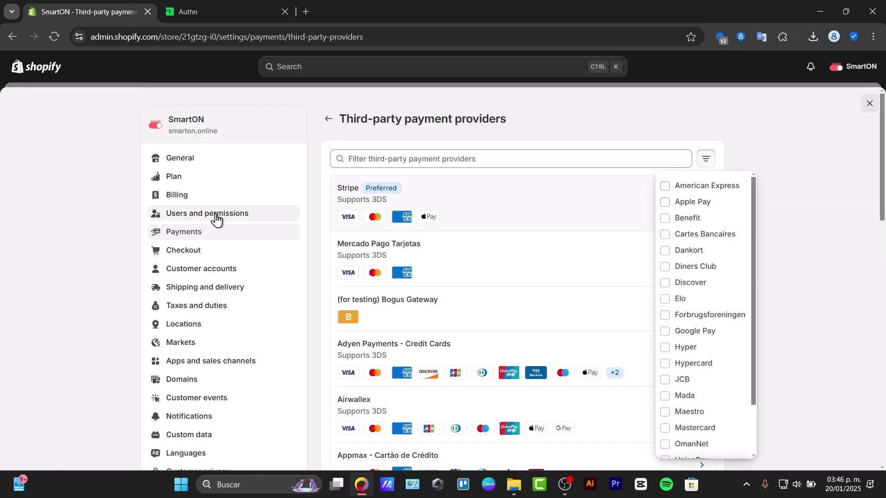
scroll(695, 406, "down", 2)
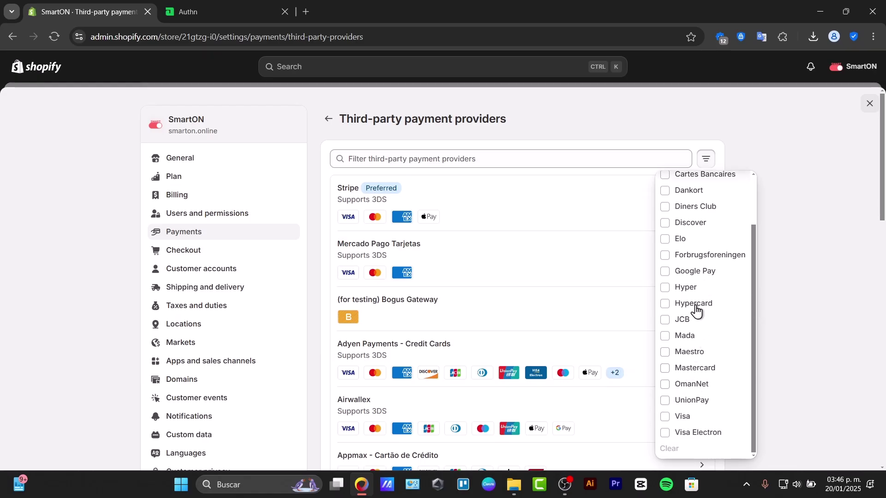
scroll(697, 295, "up", 2)
left_click(703, 203)
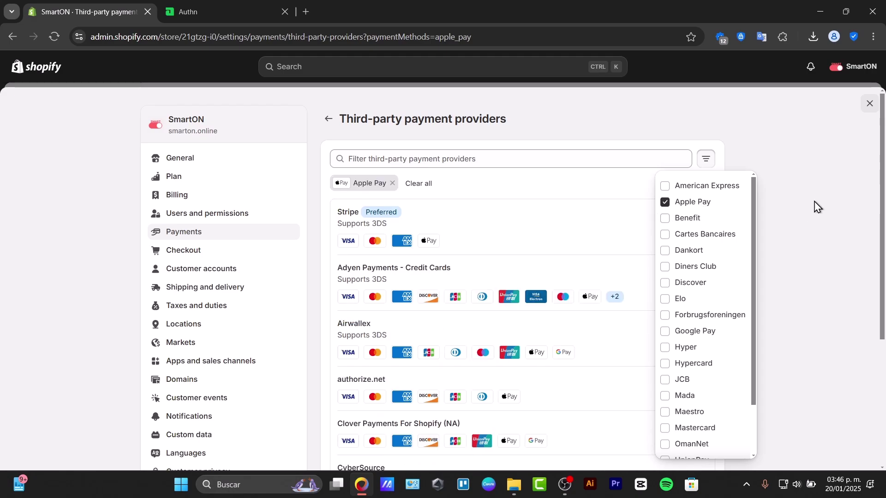
left_click(814, 203)
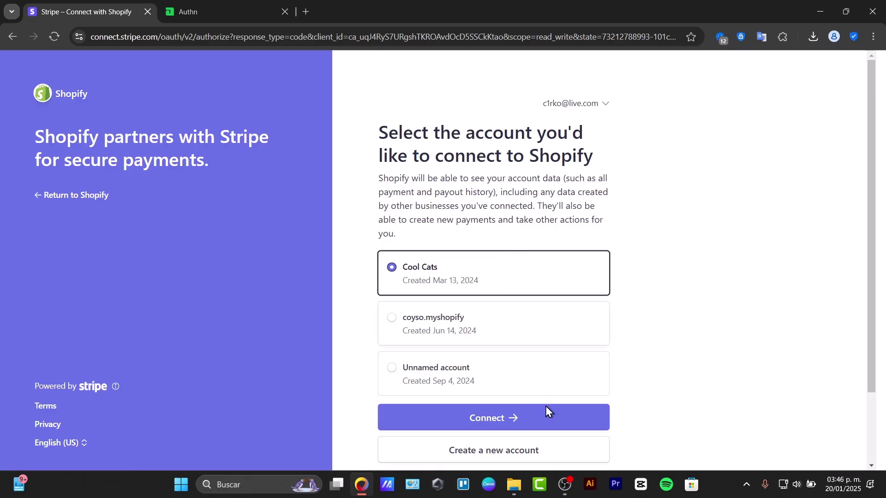
left_click(546, 420)
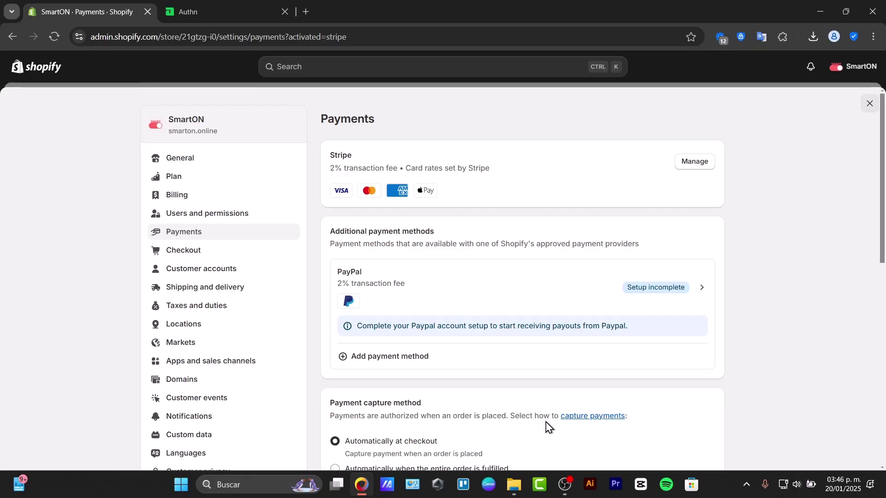
- Turn off American Express in the store's Stripe provider settings, save the change and close the settings
left_click(697, 162)
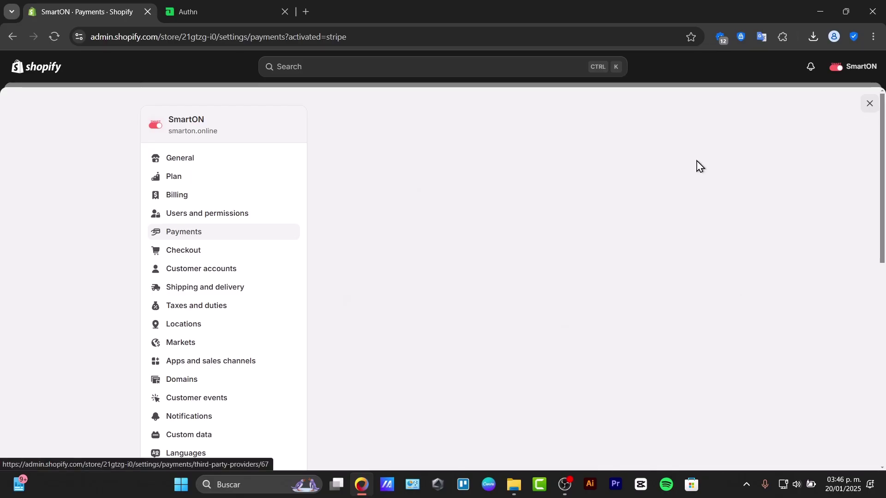
scroll(645, 286, "down", 3)
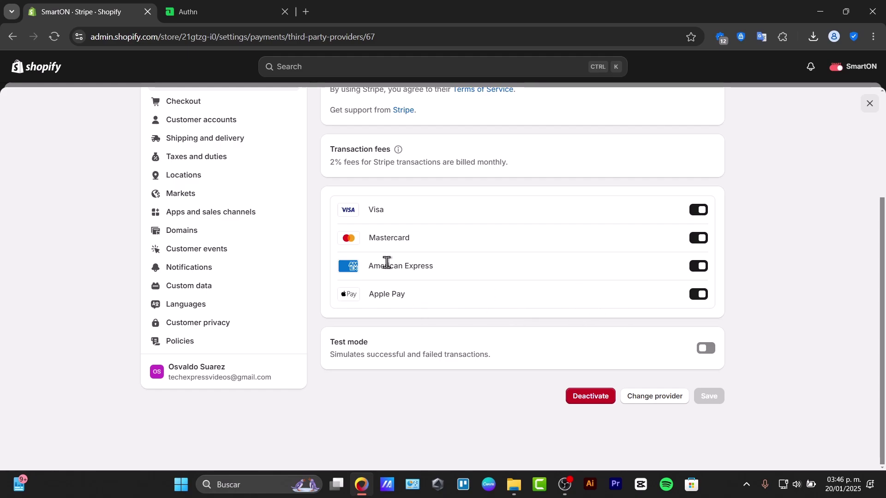
left_click(697, 266)
left_click(709, 395)
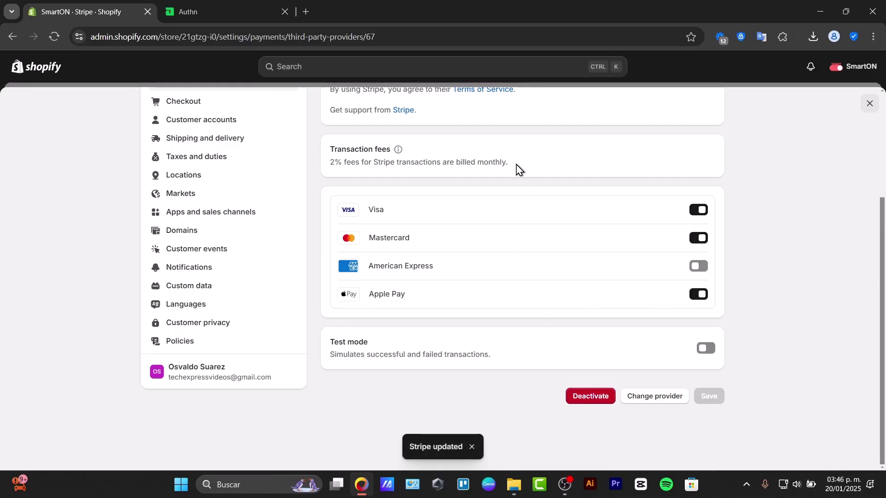
left_click(869, 104)
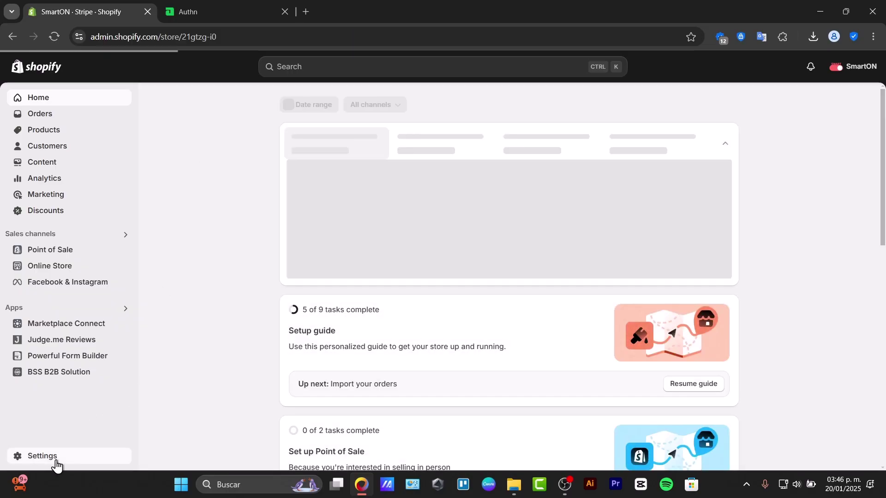
- Reopen the store's Stripe payment settings, turn on test mode and save the change
left_click(55, 459)
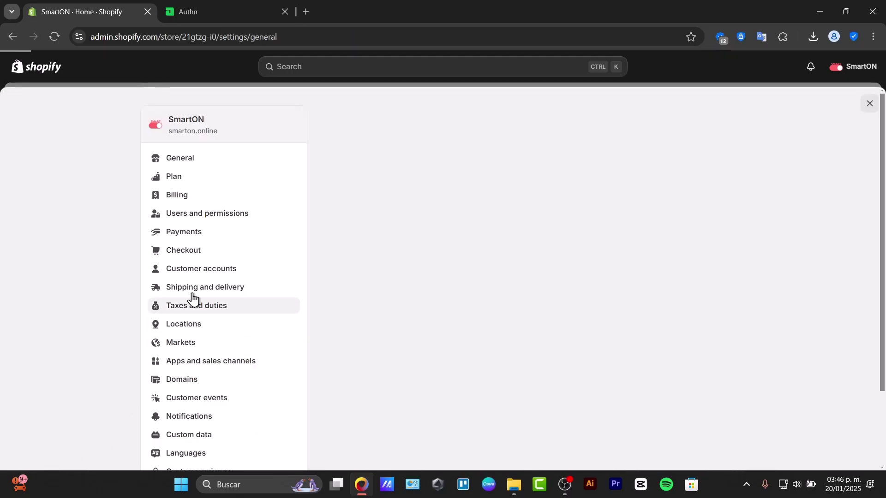
left_click(212, 237)
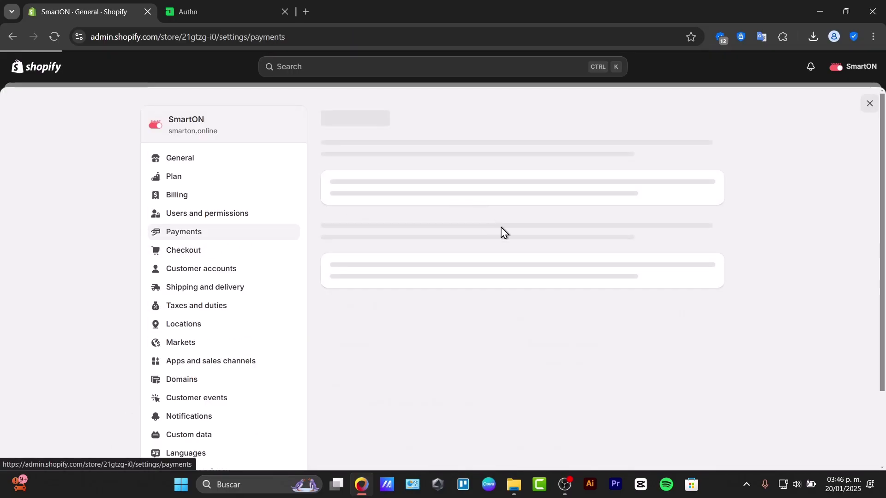
left_click(682, 166)
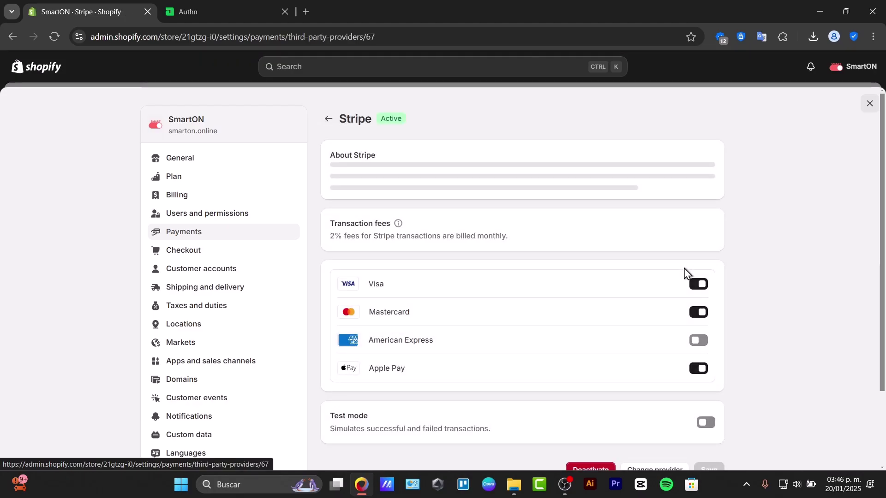
scroll(693, 361, "down", 3)
left_click_drag(340, 342, 462, 346)
left_click(705, 349)
left_click(715, 424)
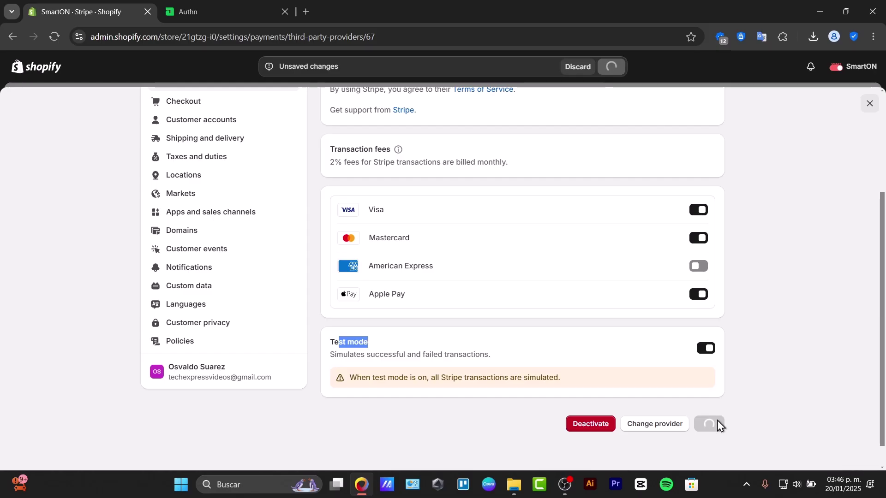
left_click(870, 107)
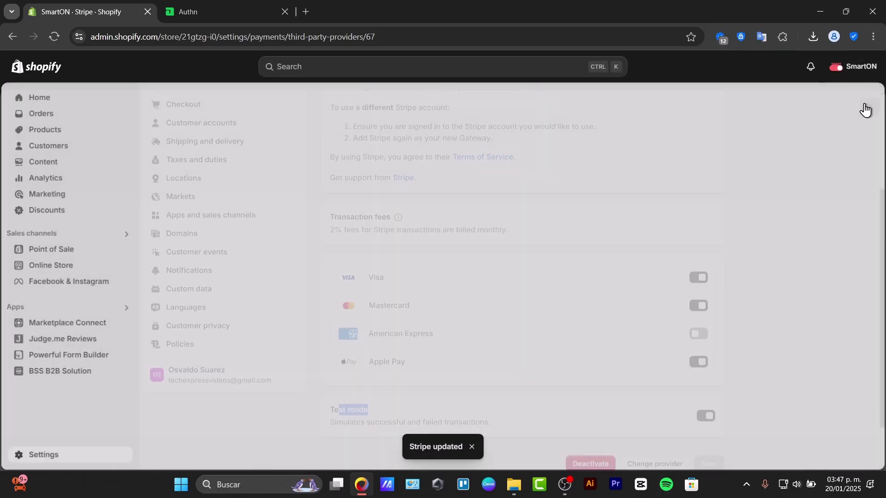
- View the online store and open the Indoor Sensing USB Charging Wall Lamp product page
left_click(122, 272)
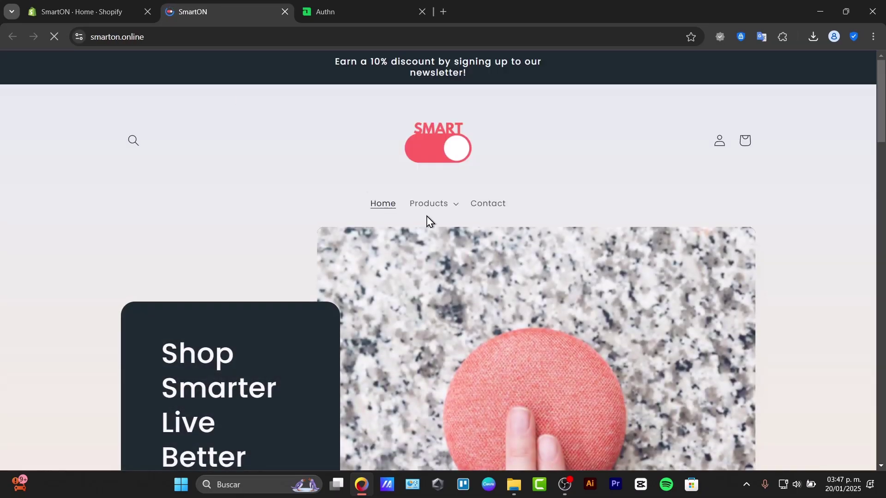
scroll(498, 248, "down", 6)
scroll(497, 247, "down", 4)
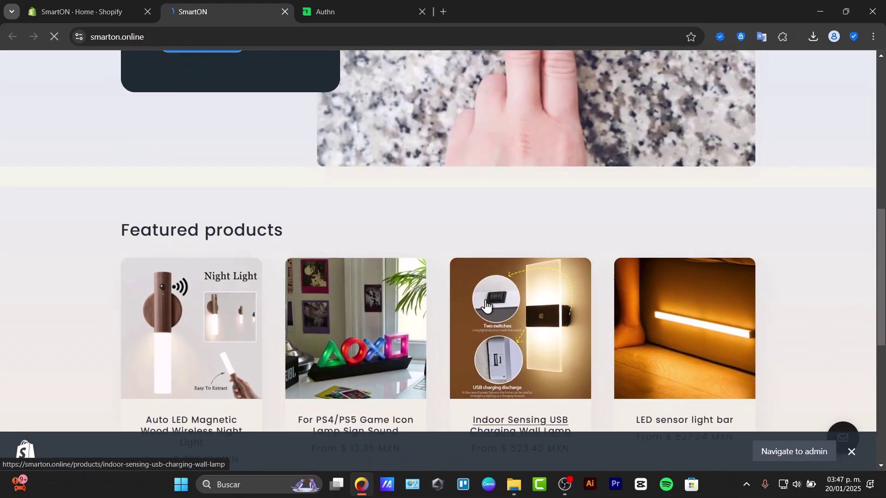
scroll(663, 401, "down", 6)
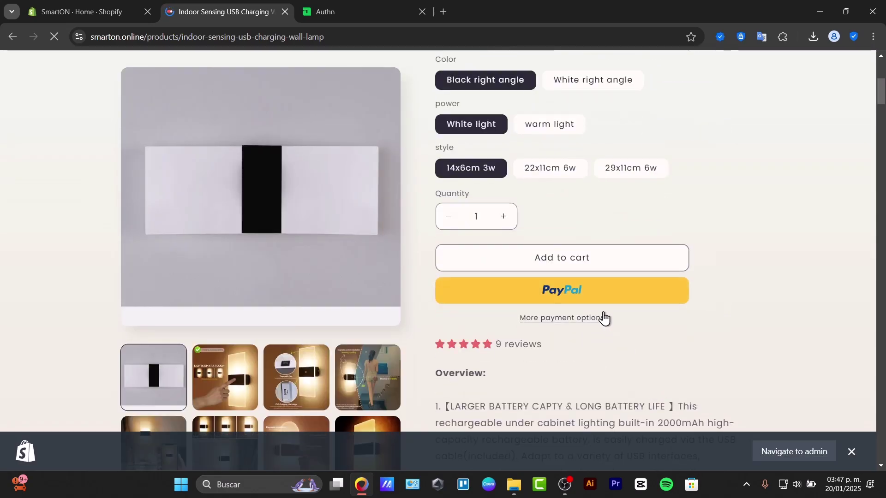
- Add the wall lamp to the cart and check out to place a test order
left_click(594, 266)
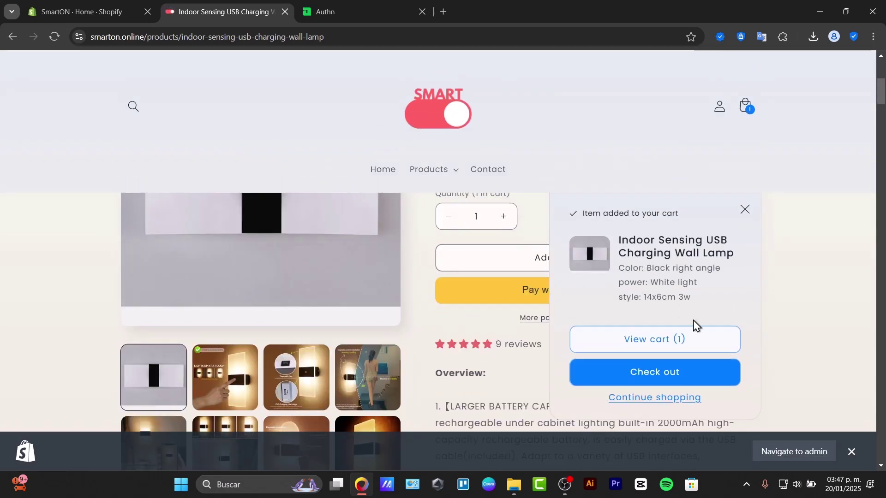
left_click(685, 381)
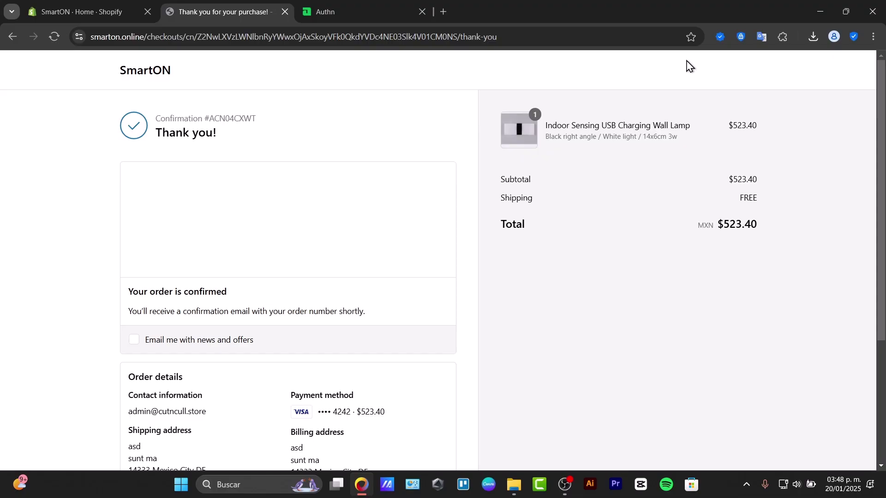
scroll(600, 60, "down", 4)
- Return to the Shopify admin and check the orders list for the test order
left_click(120, 3)
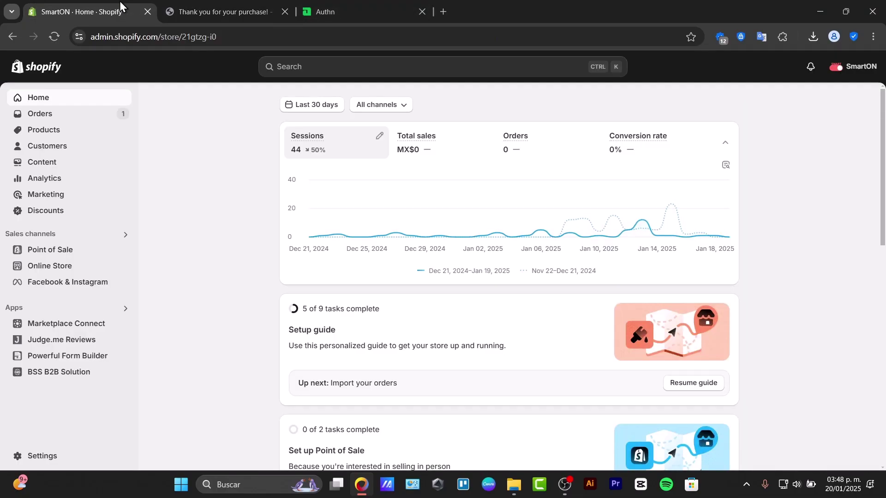
left_click(69, 115)
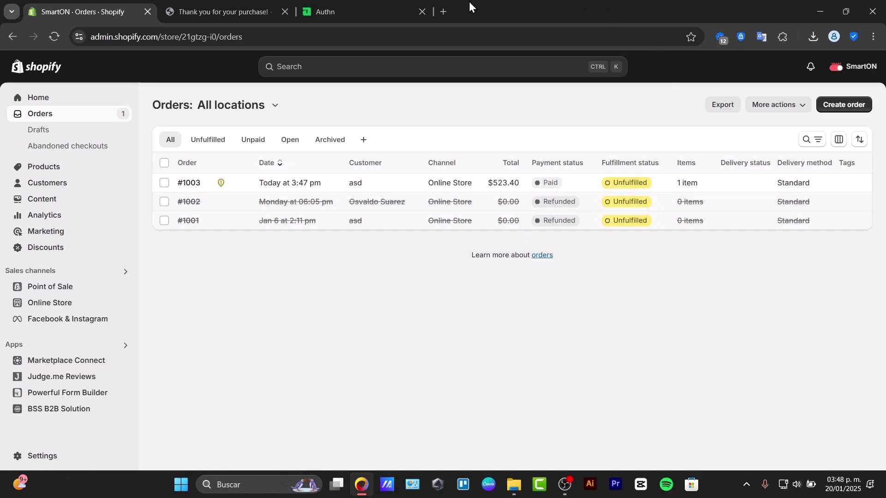
- Search the web for Stripe in a new browser tab and open the official Stripe website
left_click(442, 11)
type("str")
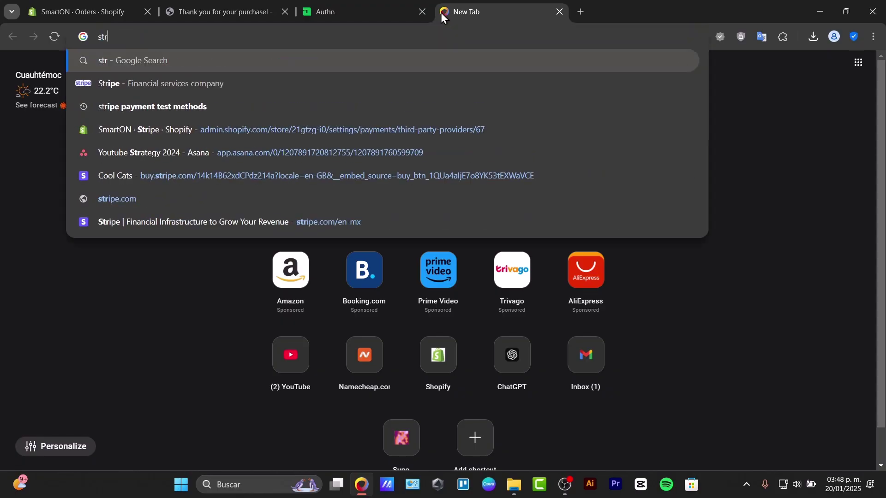
type("i")
key("Return")
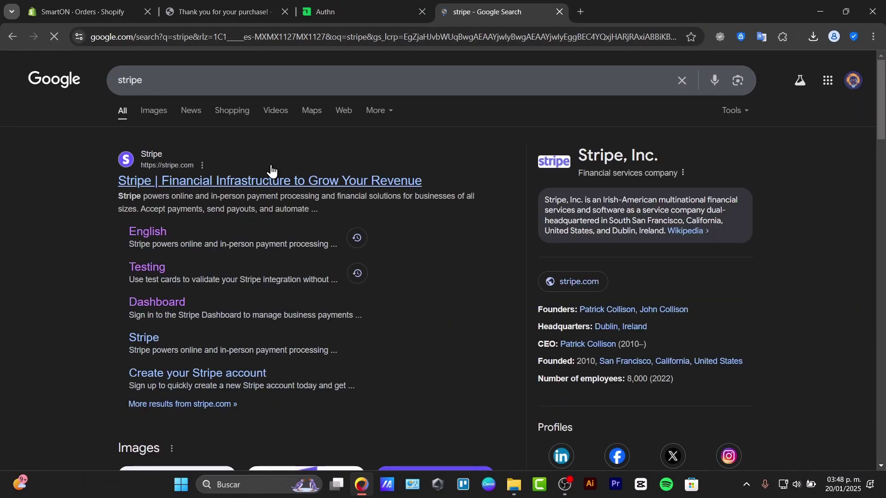
left_click(271, 170)
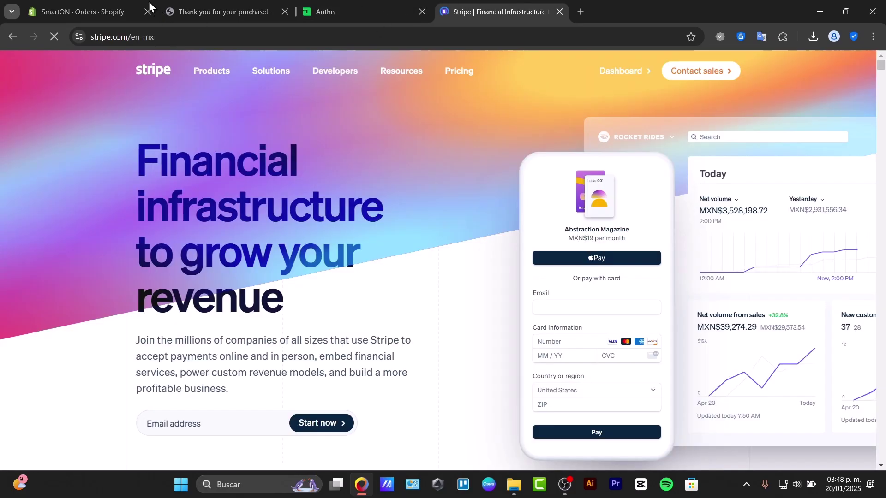
- Open the Stripe dashboard and view the Transactions page of the Cool Cats account
left_click(624, 71)
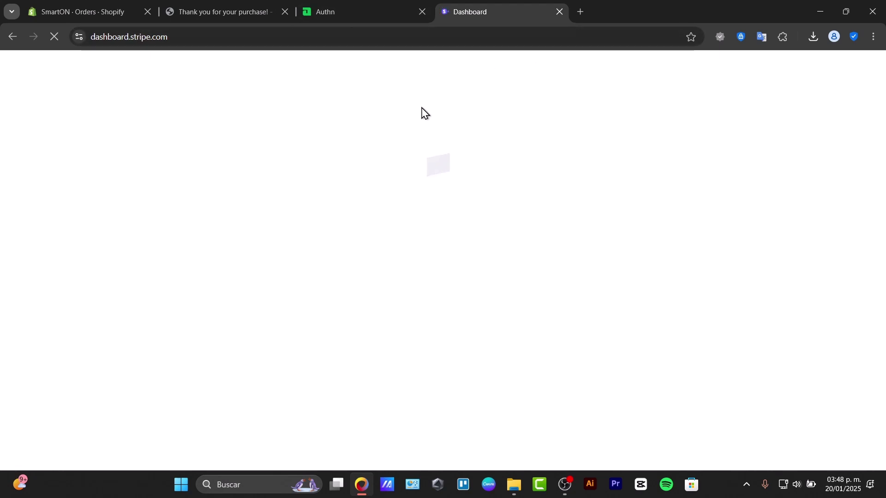
left_click(138, 8)
left_click(500, 11)
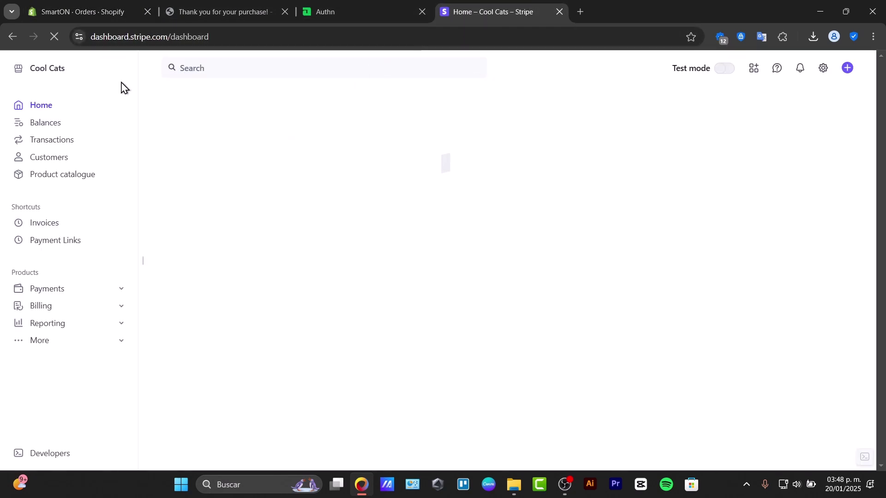
left_click(58, 140)
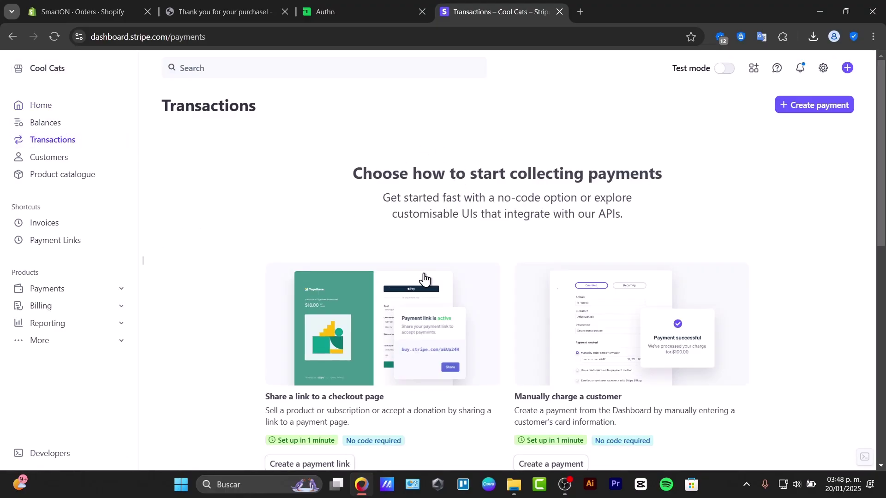
- Review the Stripe Transactions page, then open the dashboard's Home page and examine today's activity and the account overview
scroll(423, 281, "down", 8)
scroll(423, 281, "up", 3)
left_click(53, 109)
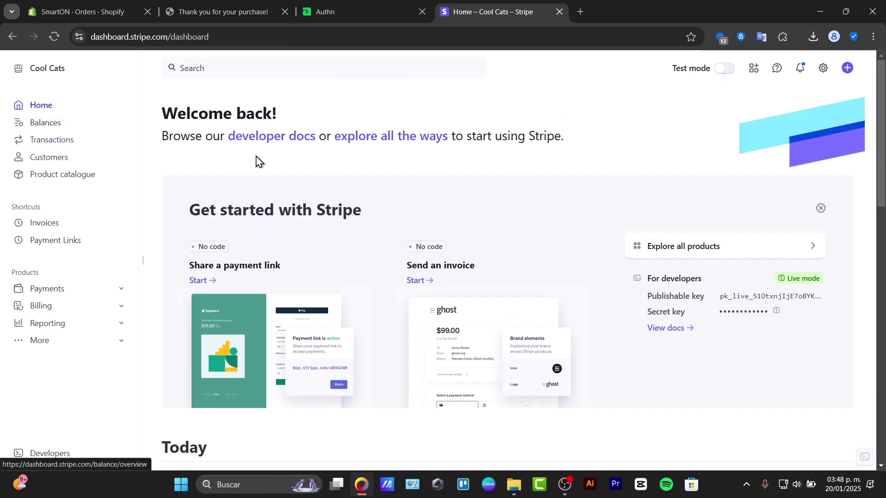
scroll(286, 238, "down", 5)
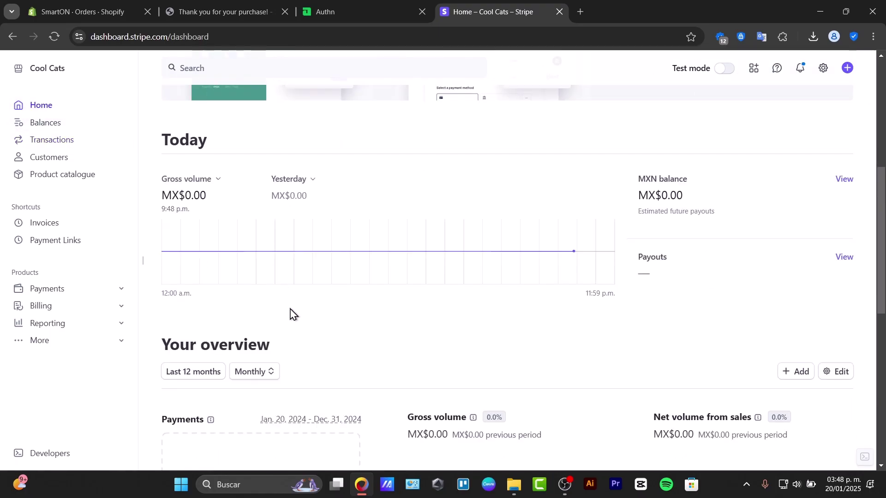
scroll(291, 322, "down", 6)
scroll(293, 327, "up", 10)
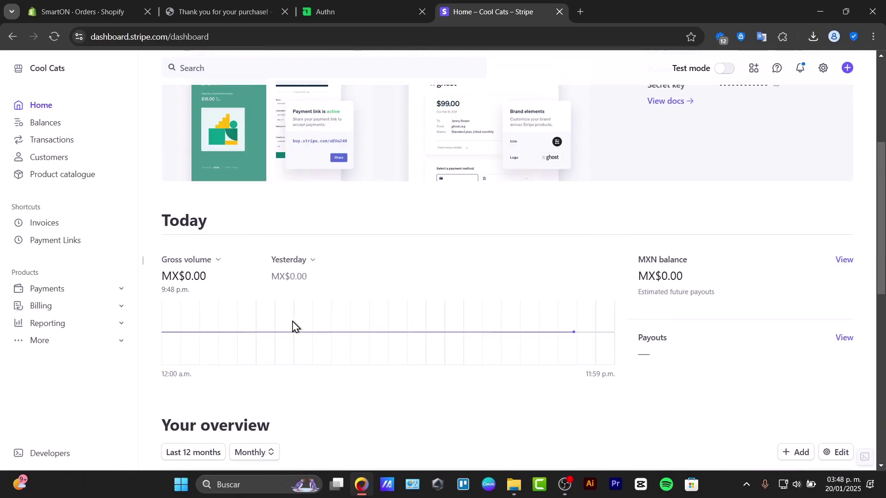
- Return to the Shopify admin and open the store's Payments settings
left_click(118, 1)
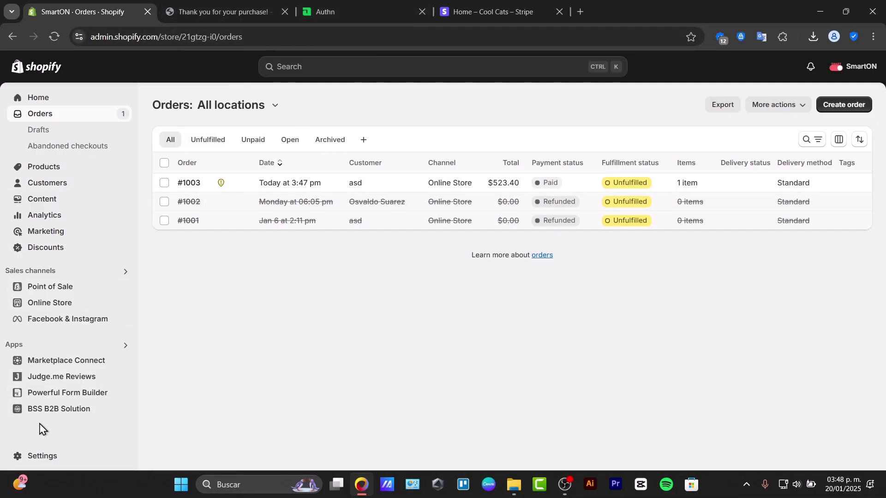
left_click(35, 457)
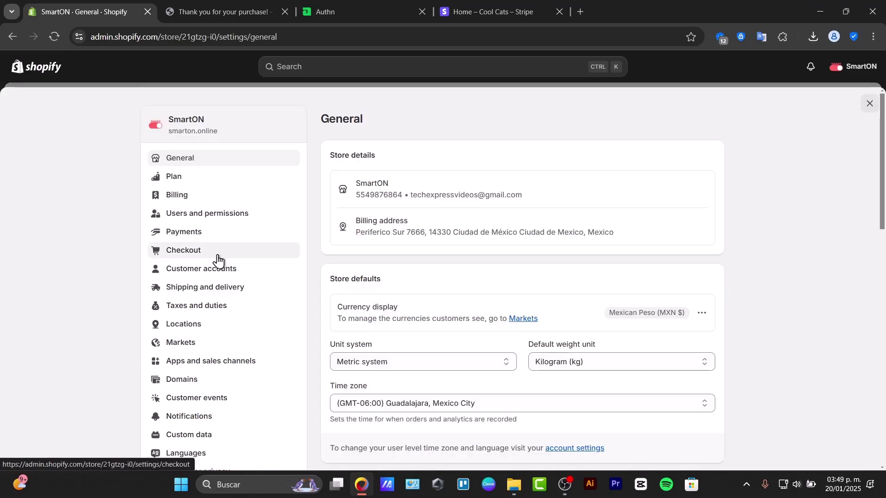
left_click(210, 233)
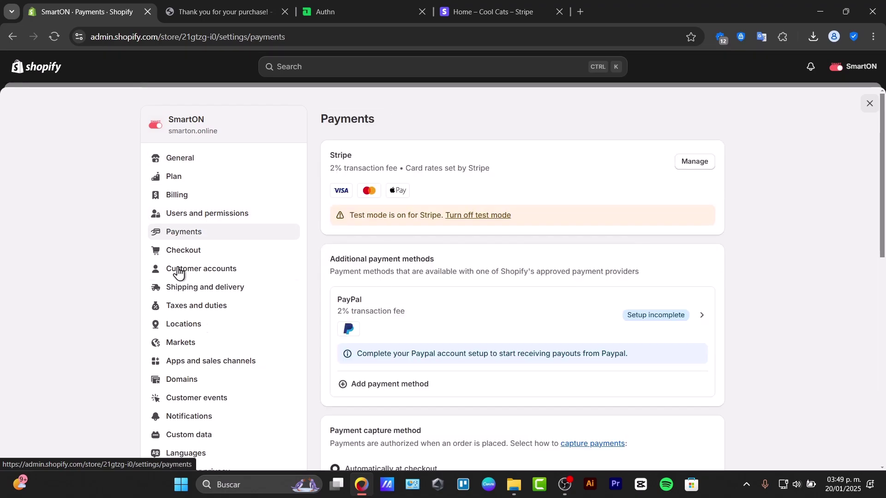
- Close the order confirmation, Authn and Stripe browser tabs, keeping only the Shopify Payments settings open
left_click(281, 11)
left_click(281, 11)
left_click(284, 11)
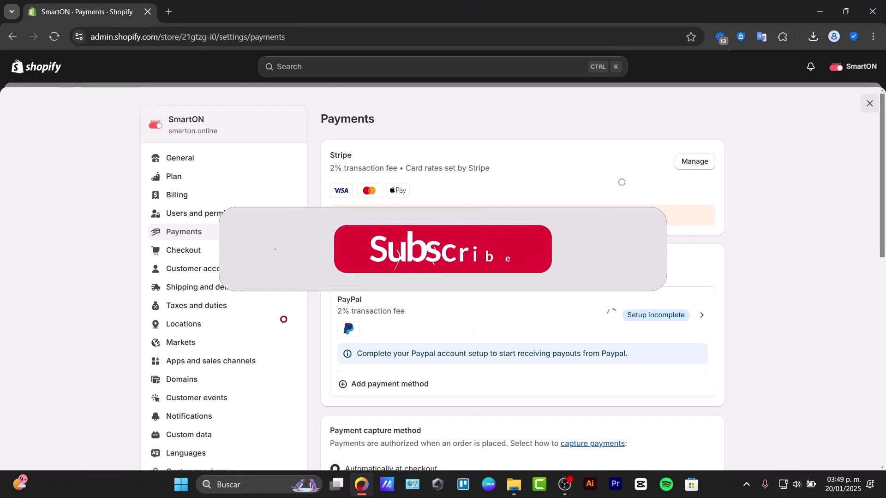